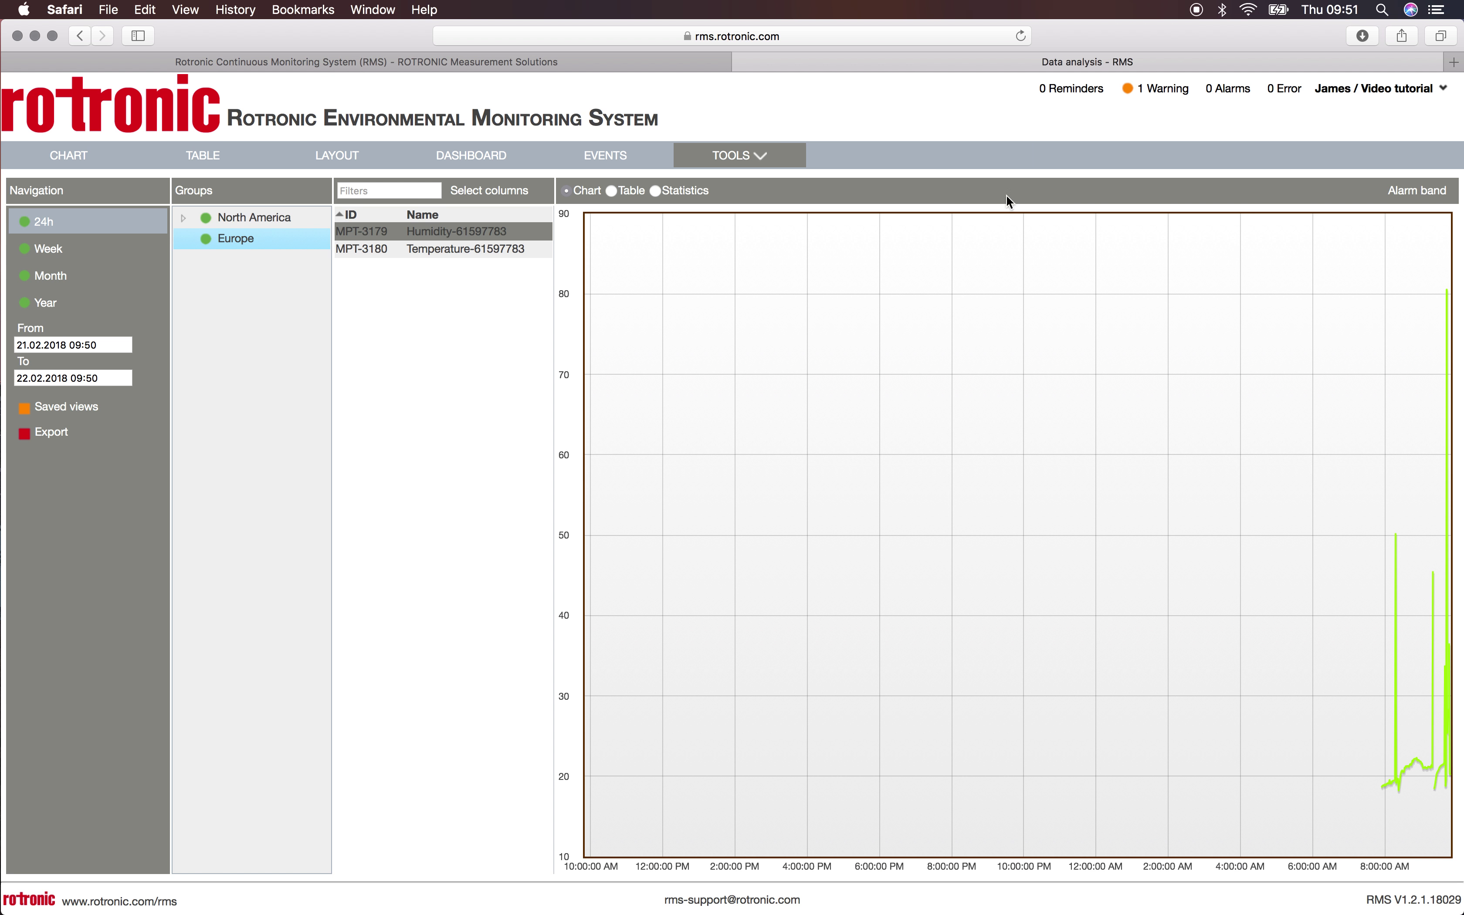
Step: Set the chart's time range to 24h and expand the North America group
click(1396, 193)
click(67, 230)
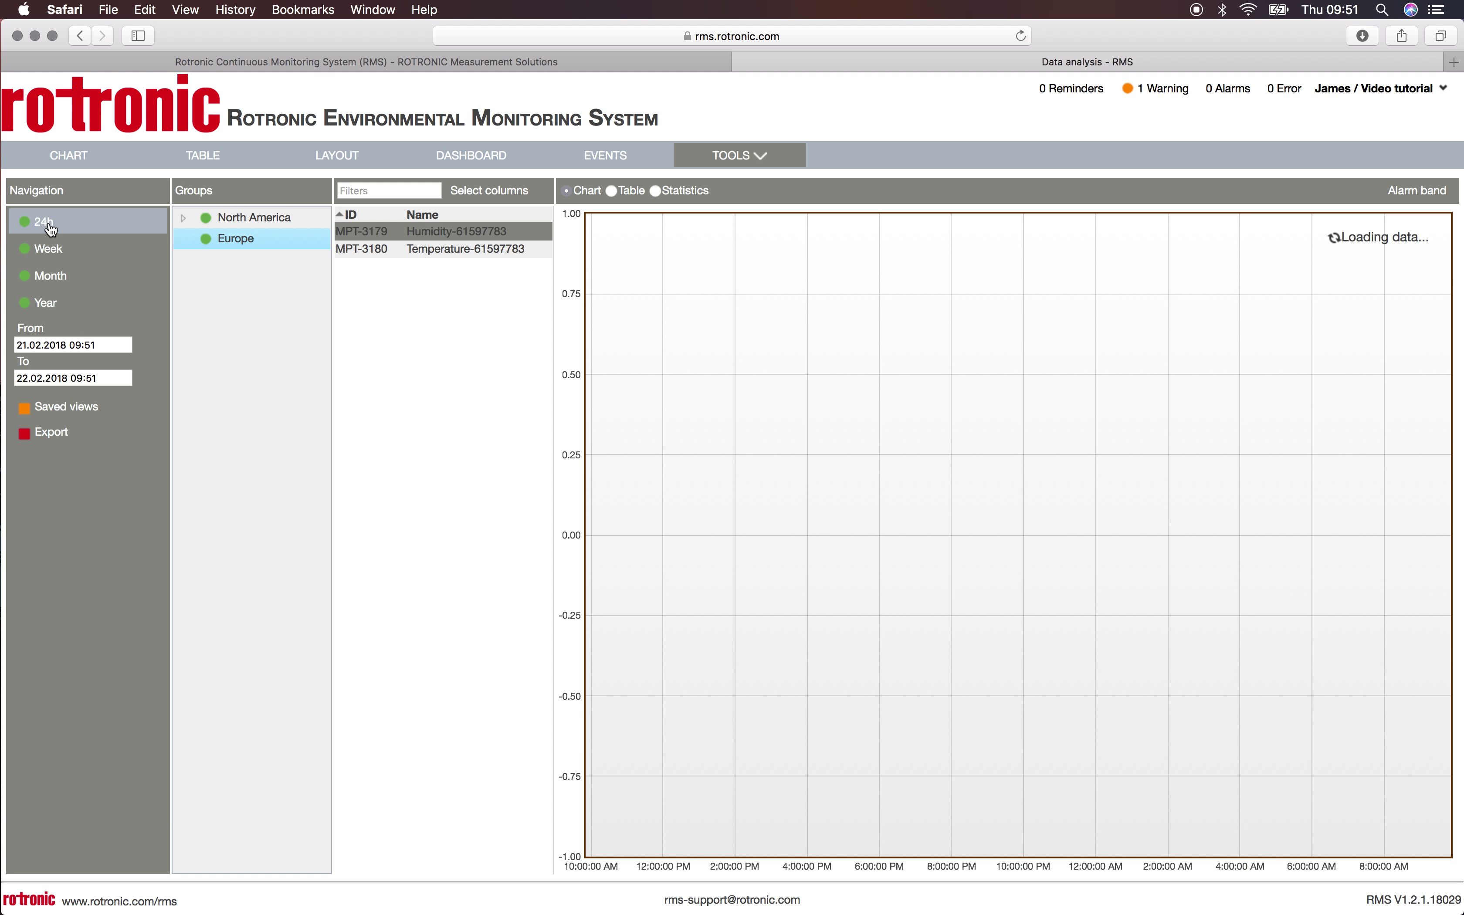
click(183, 217)
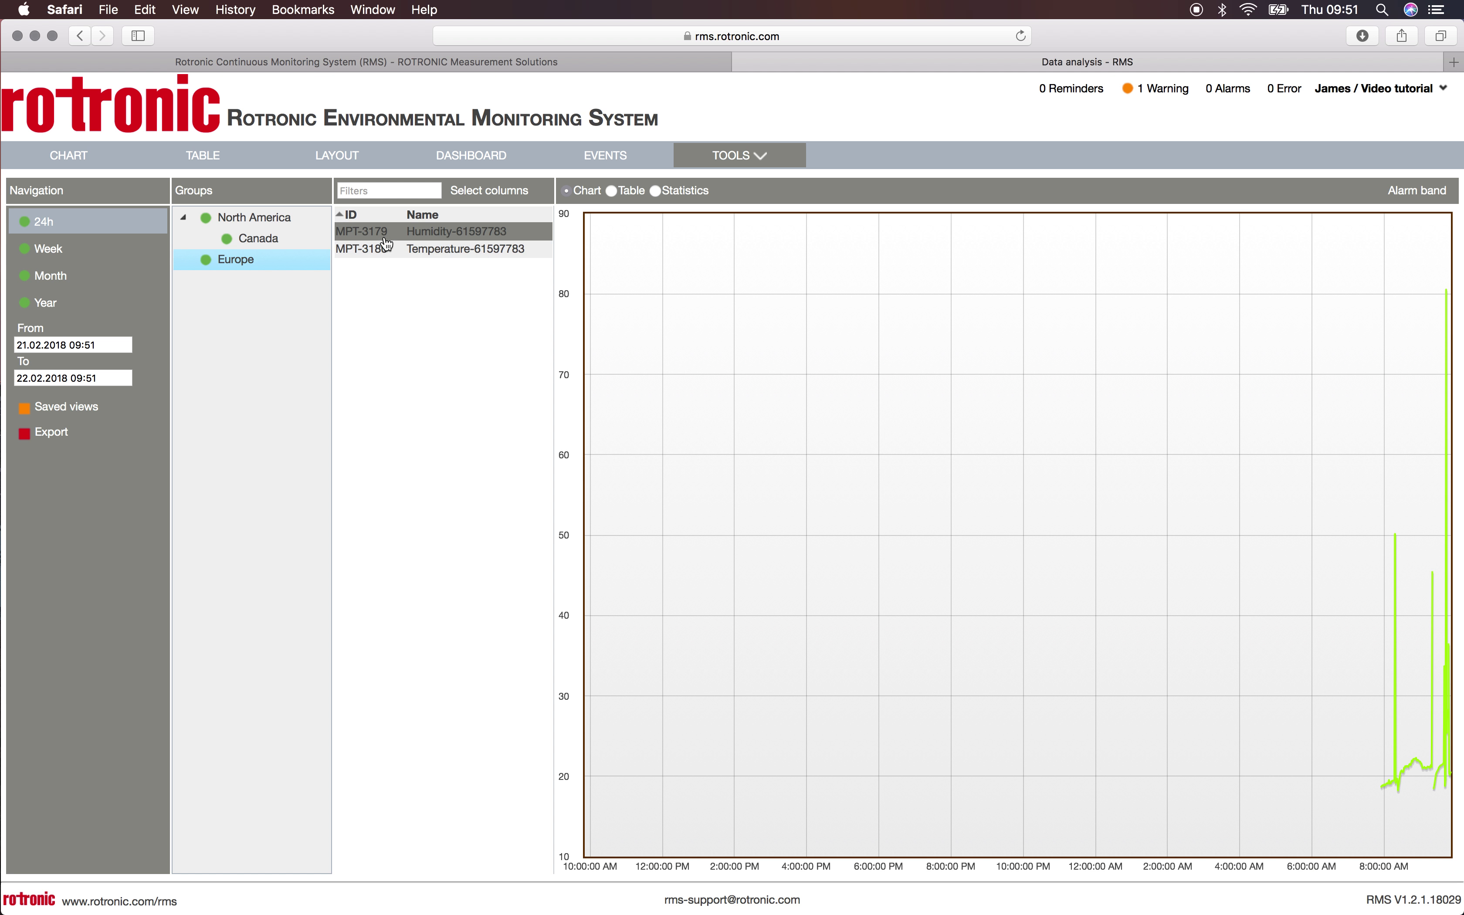
Step: Chart the Europe group's temperature measuring point MPT-3180 with its alarm band displayed
click(405, 254)
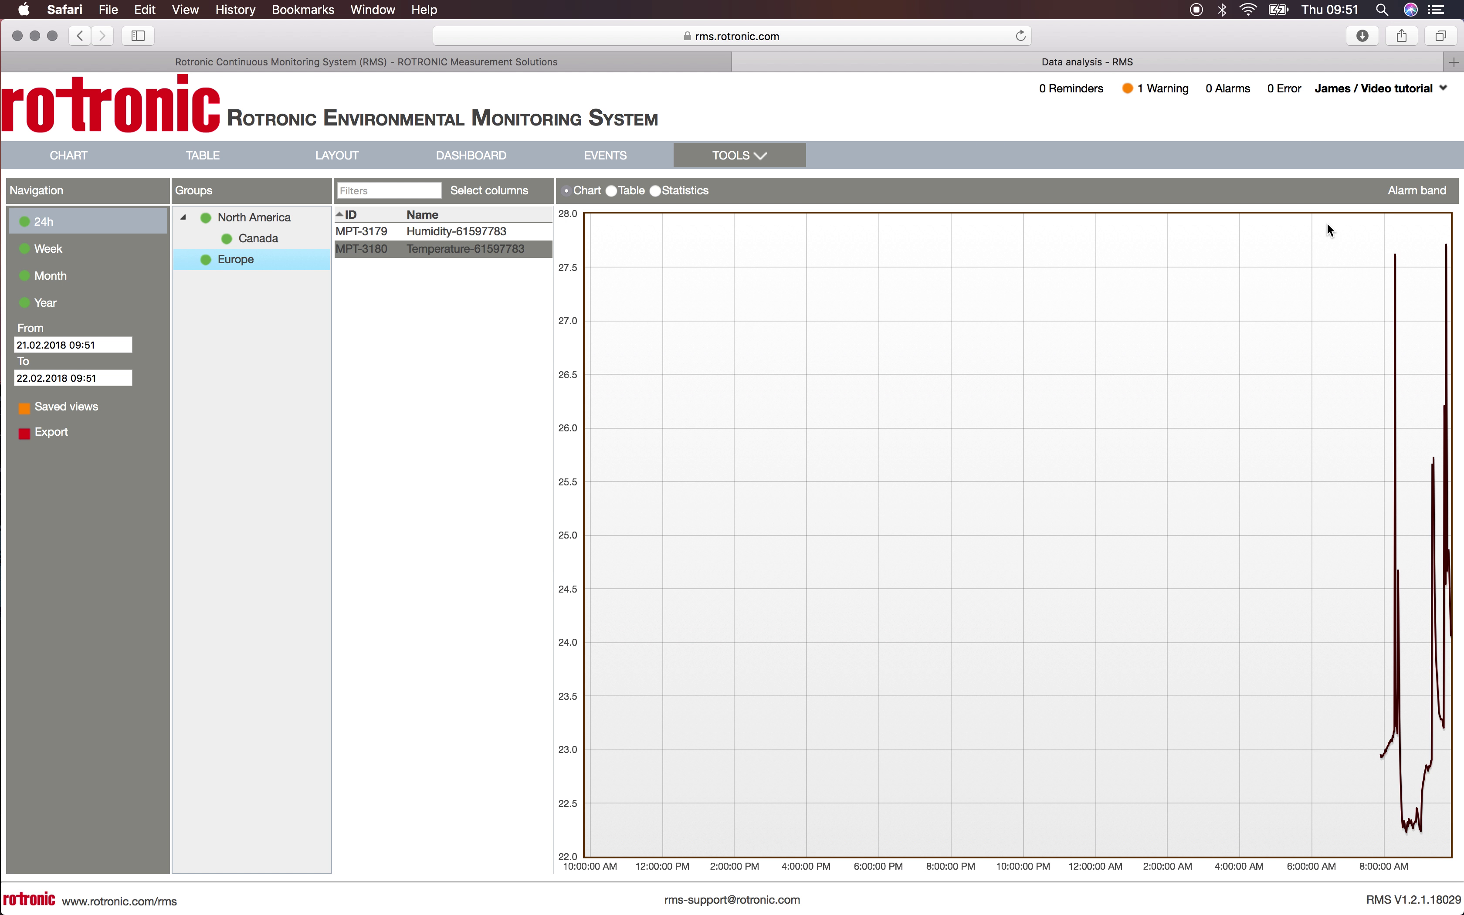
click(1405, 199)
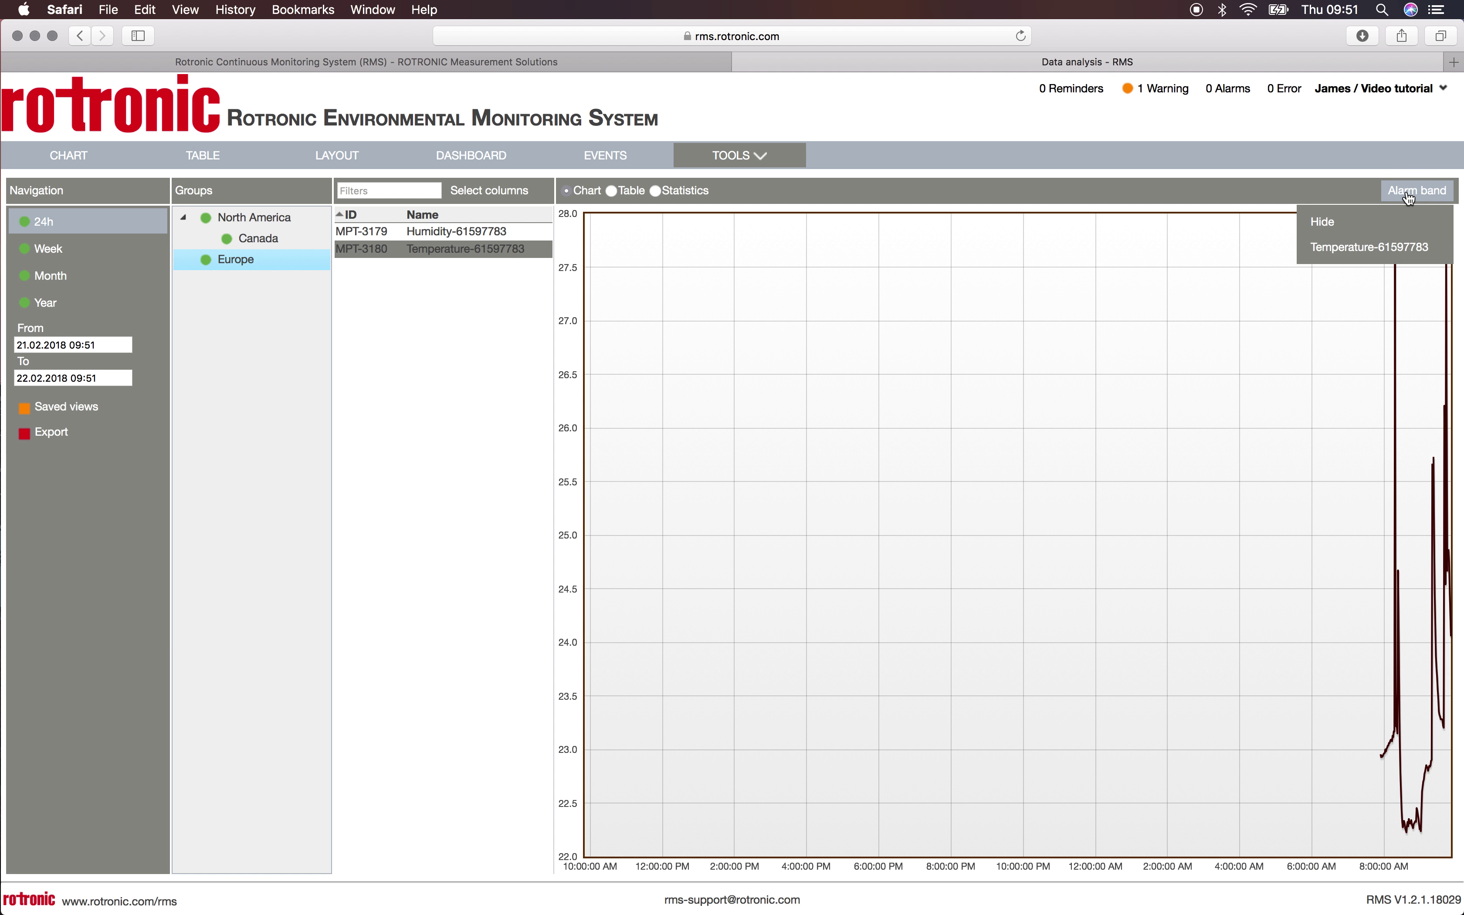
click(1374, 243)
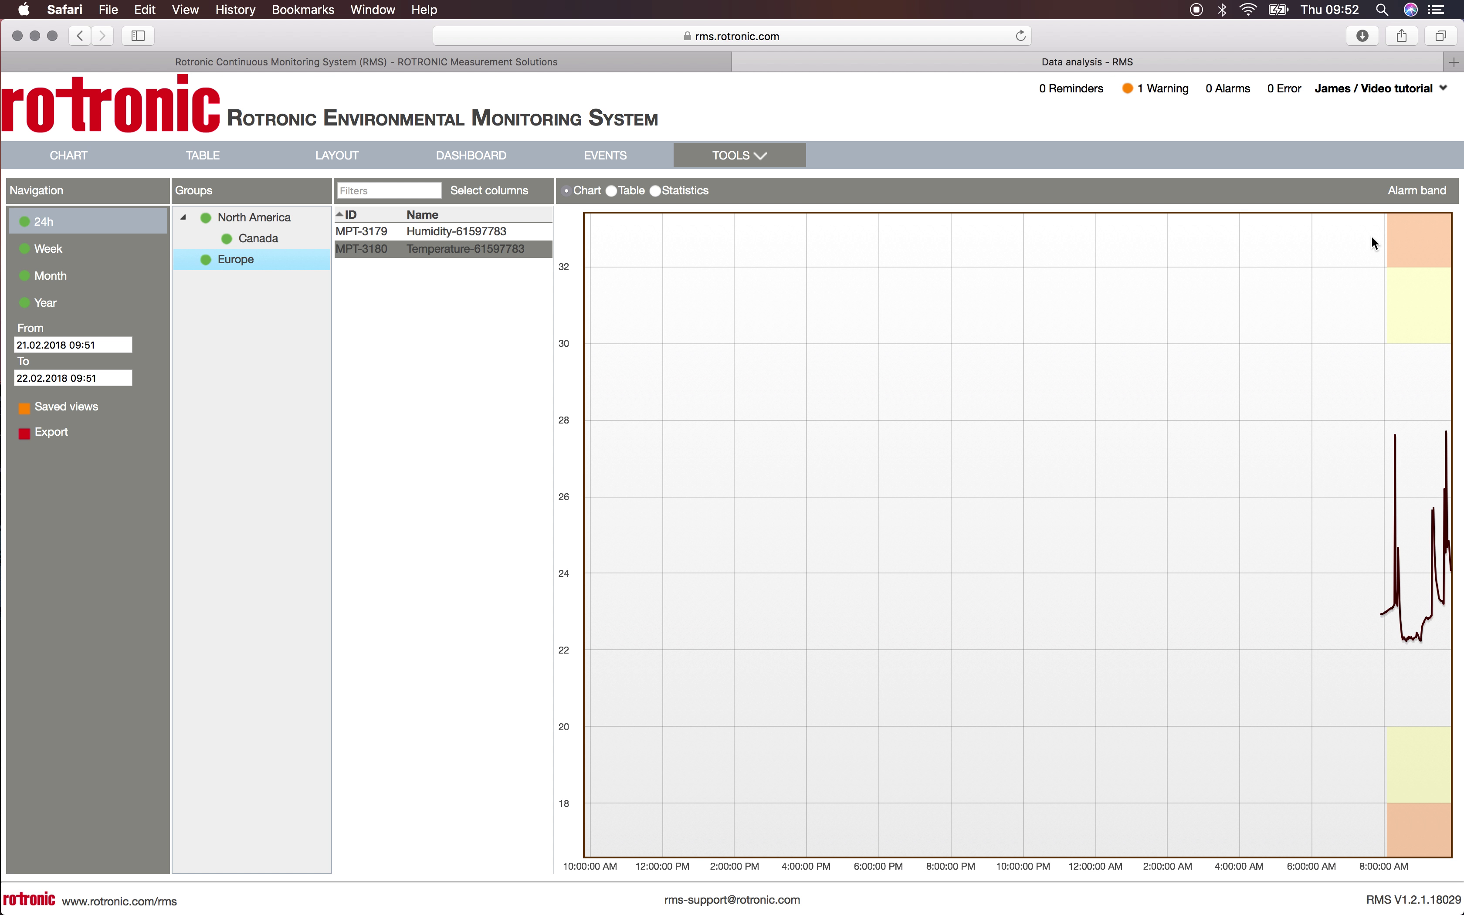
Step: Review the temperature point's readings as a table and its statistics with warnings and alarms
click(611, 190)
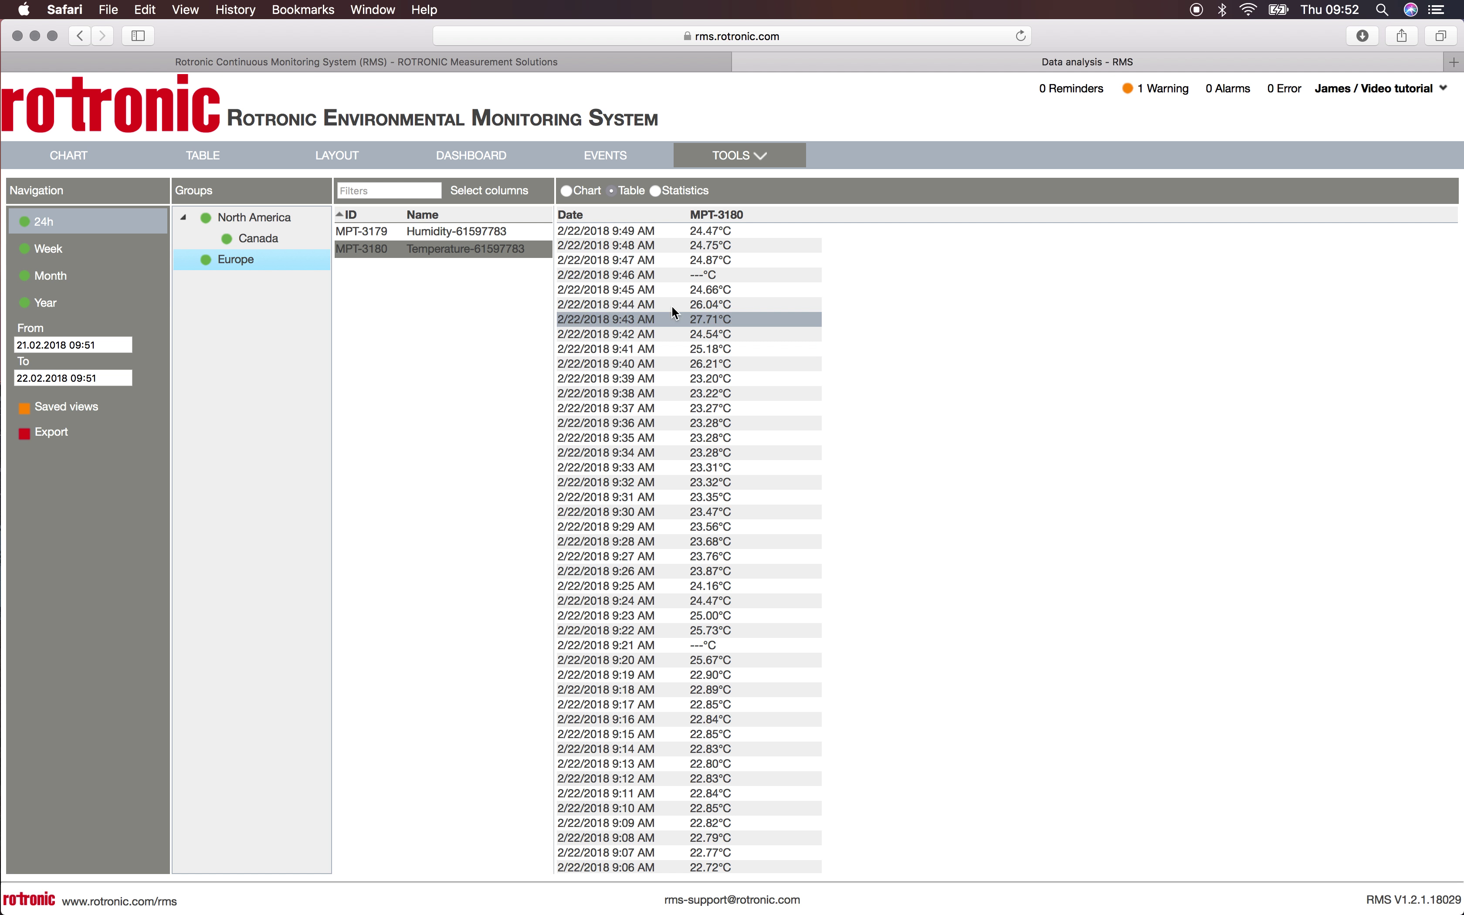
scroll(738, 420, down, 10)
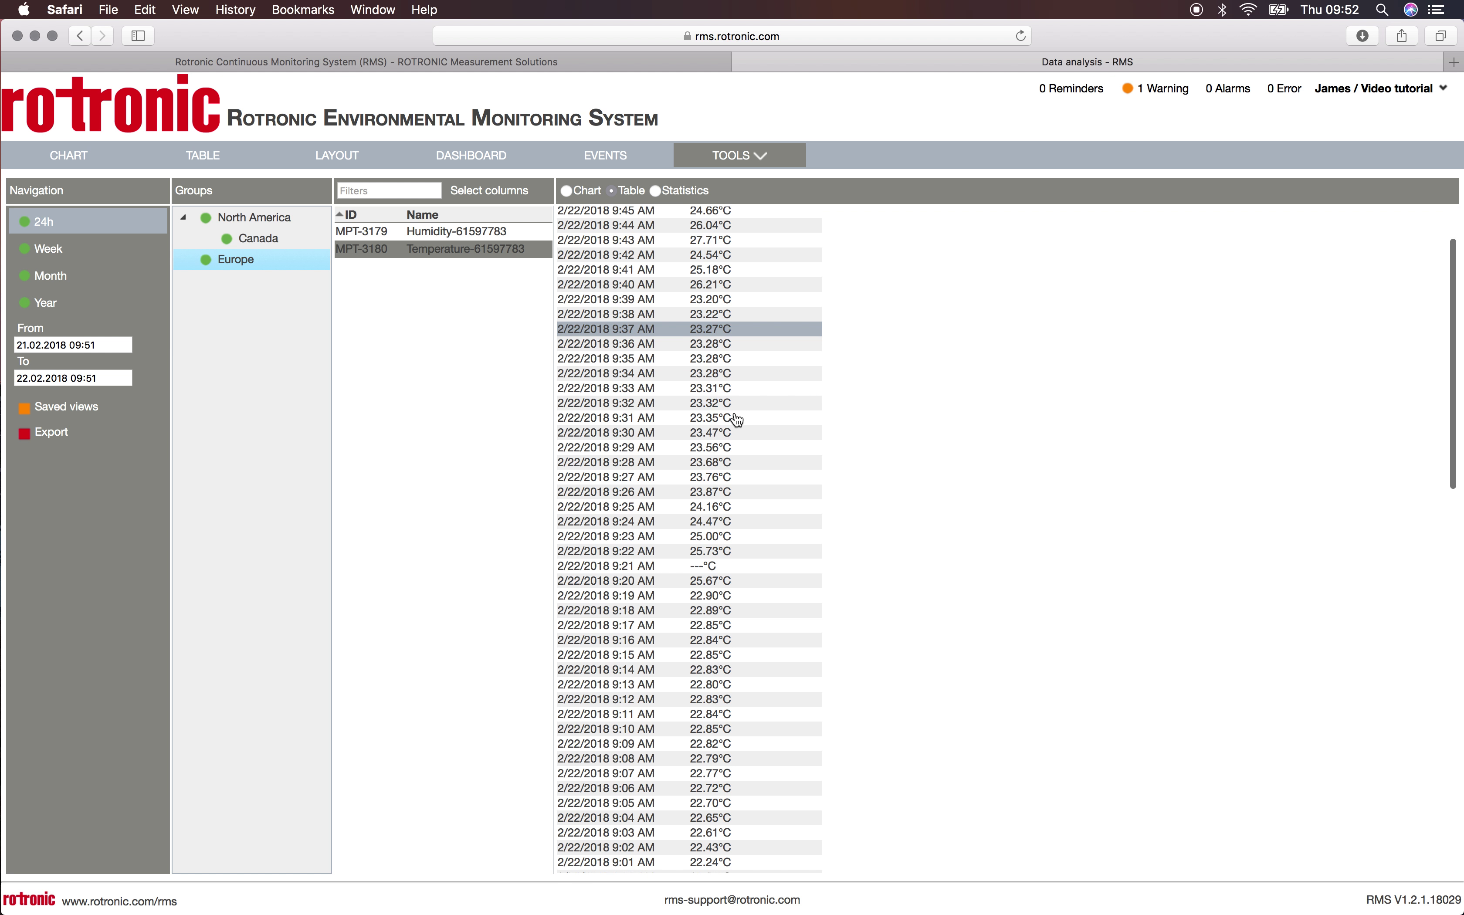
scroll(738, 420, down, 20)
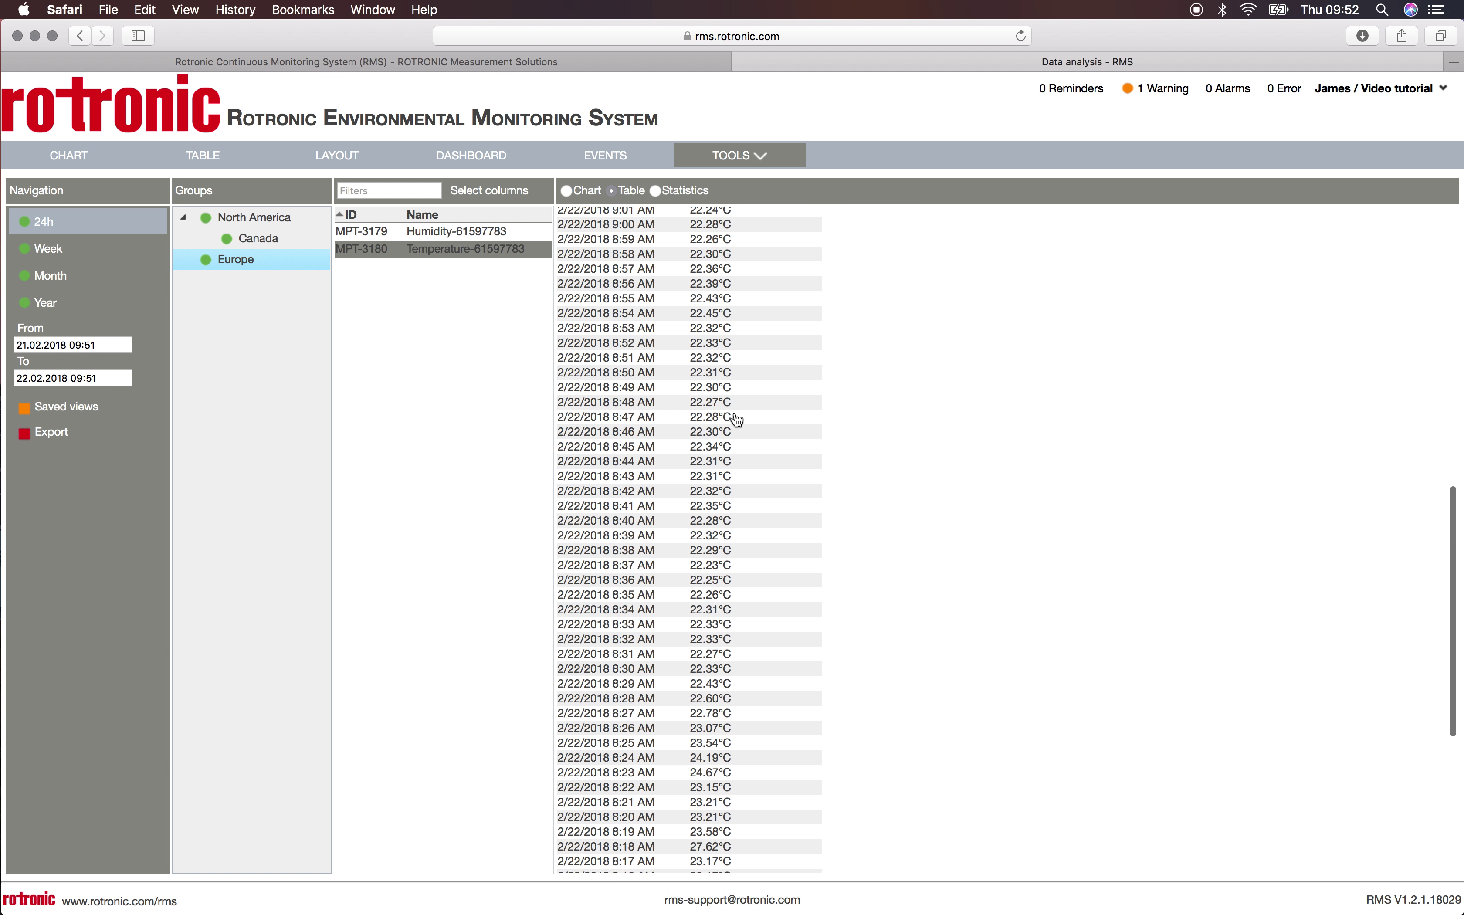
scroll(738, 420, up, 20)
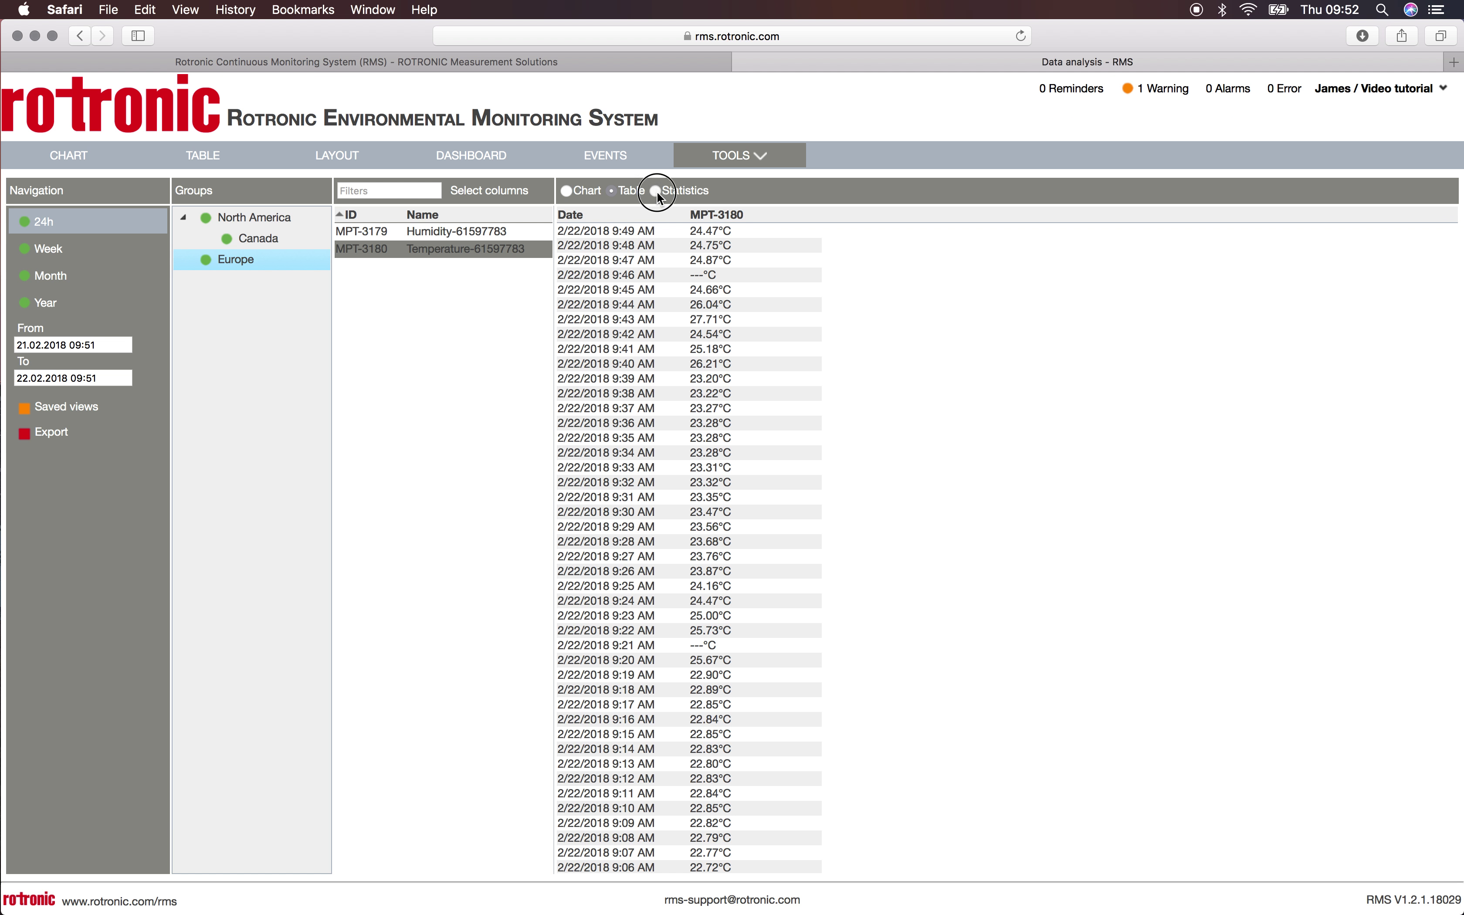
click(656, 192)
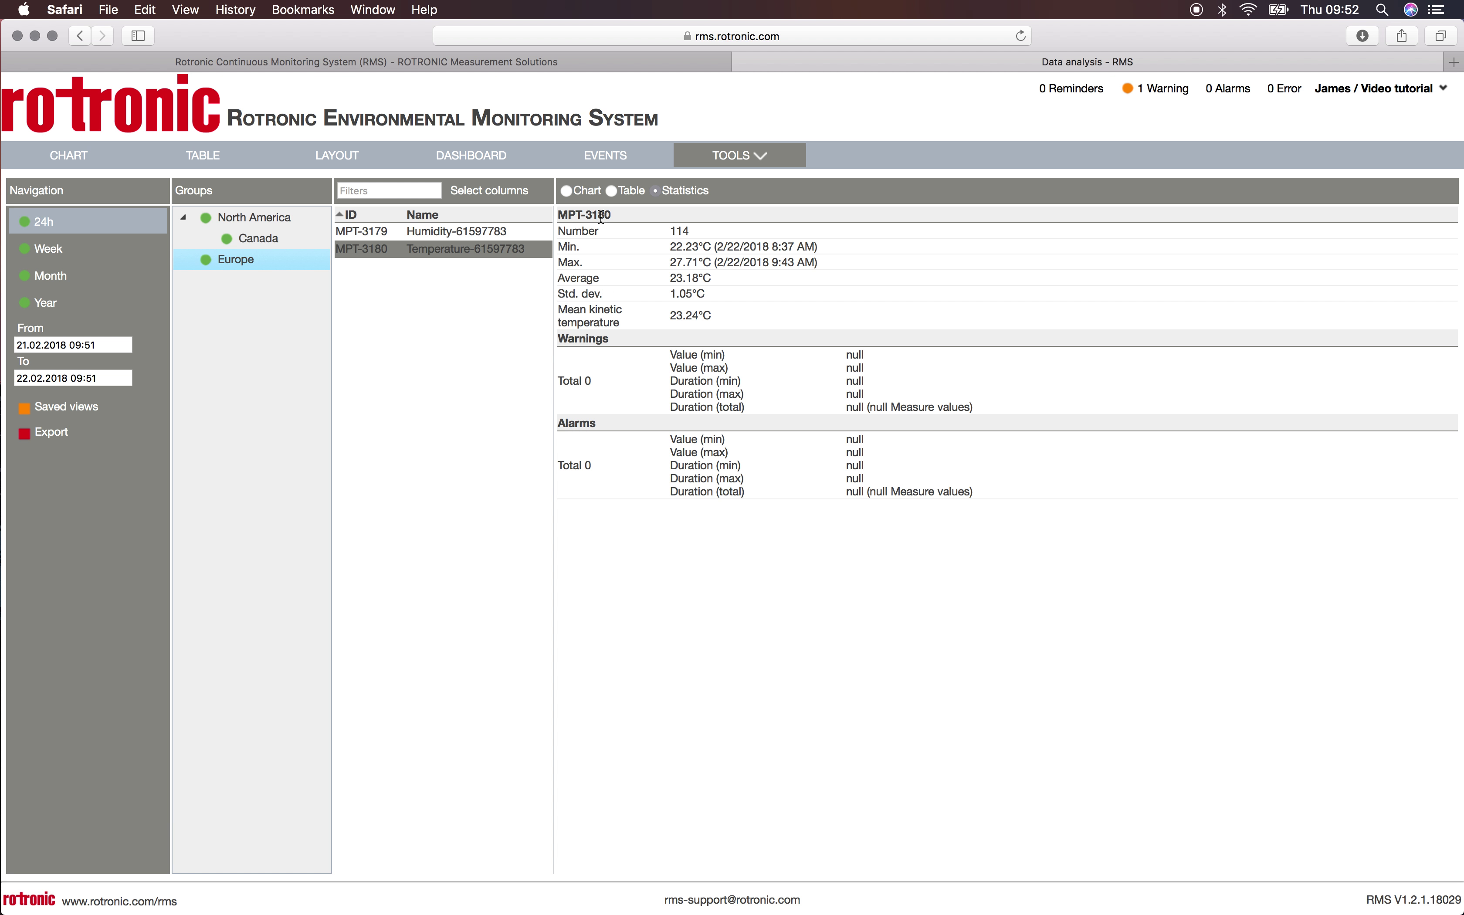
Step: Chart the Europe group's humidity measuring point MPT-3179 with its alarm band displayed
click(566, 192)
click(448, 234)
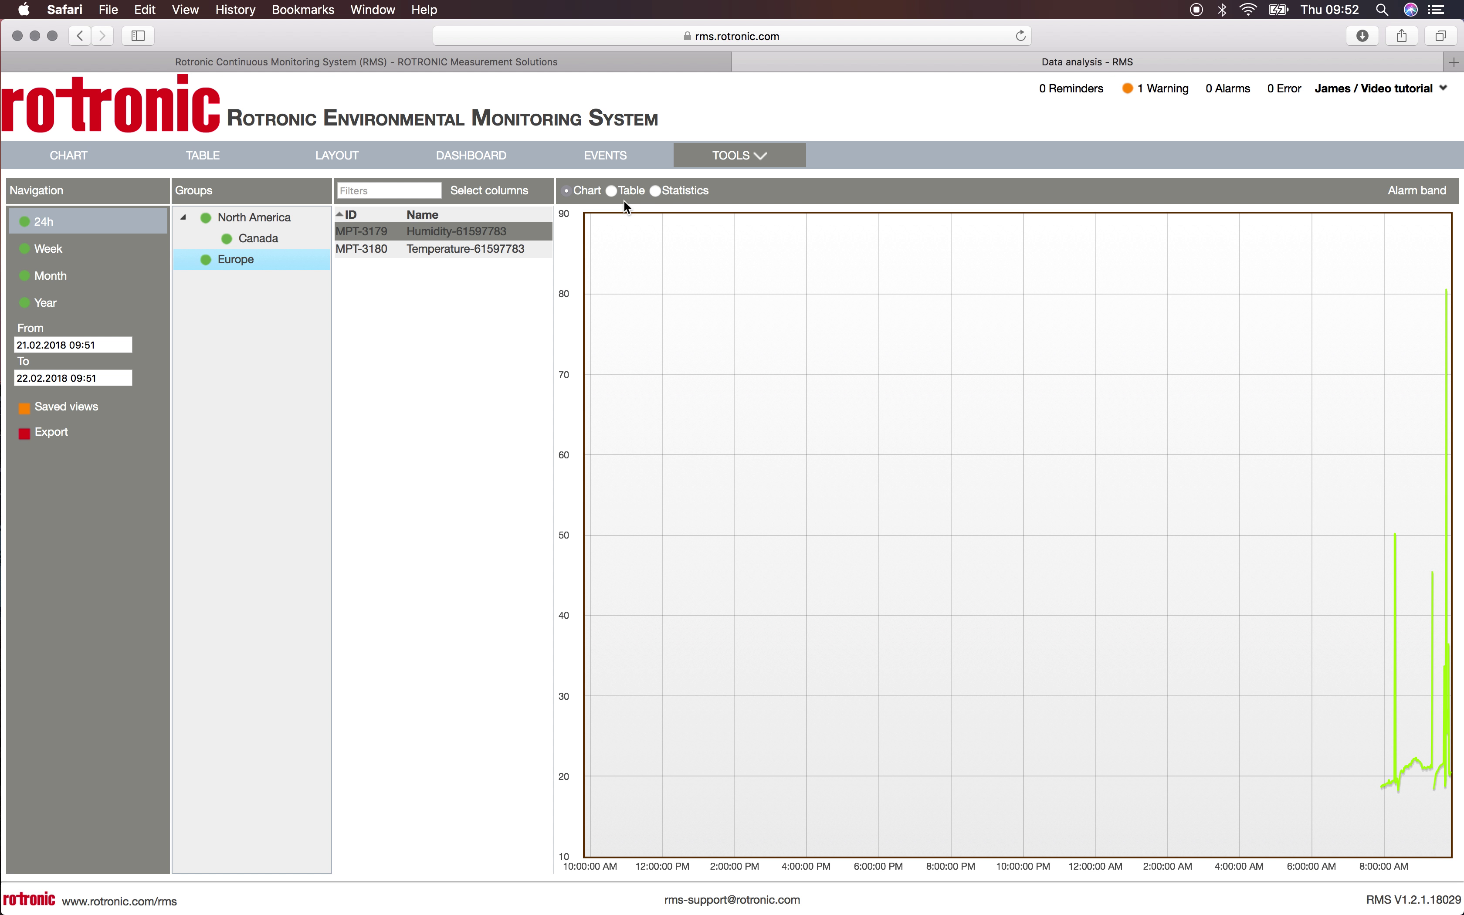
click(1420, 193)
click(1365, 242)
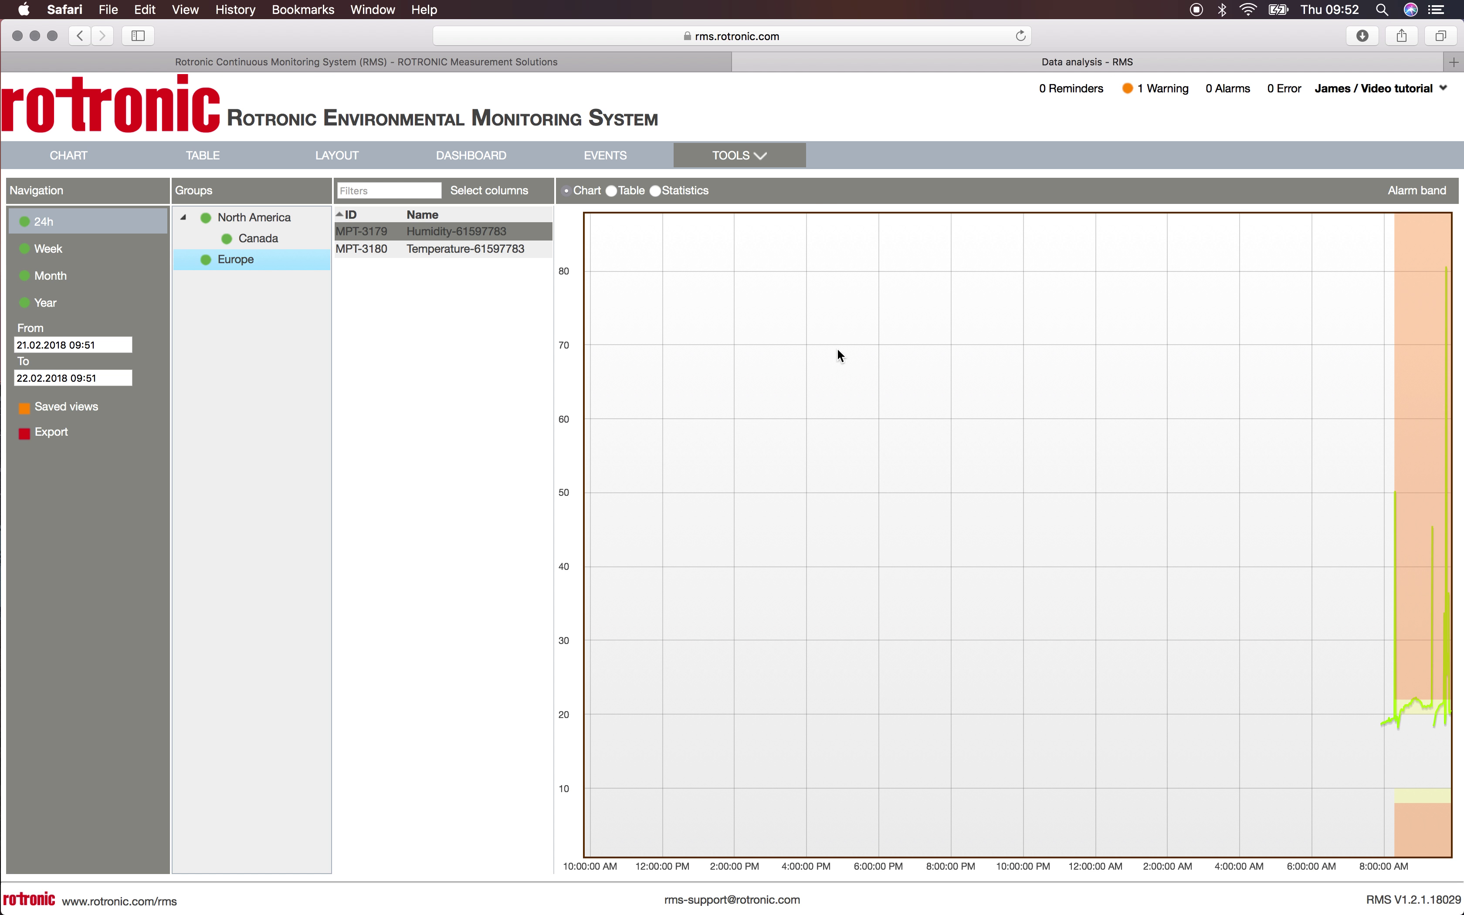
Step: Review the humidity point's table of readings and its statistics, including each warning and alarm
click(610, 191)
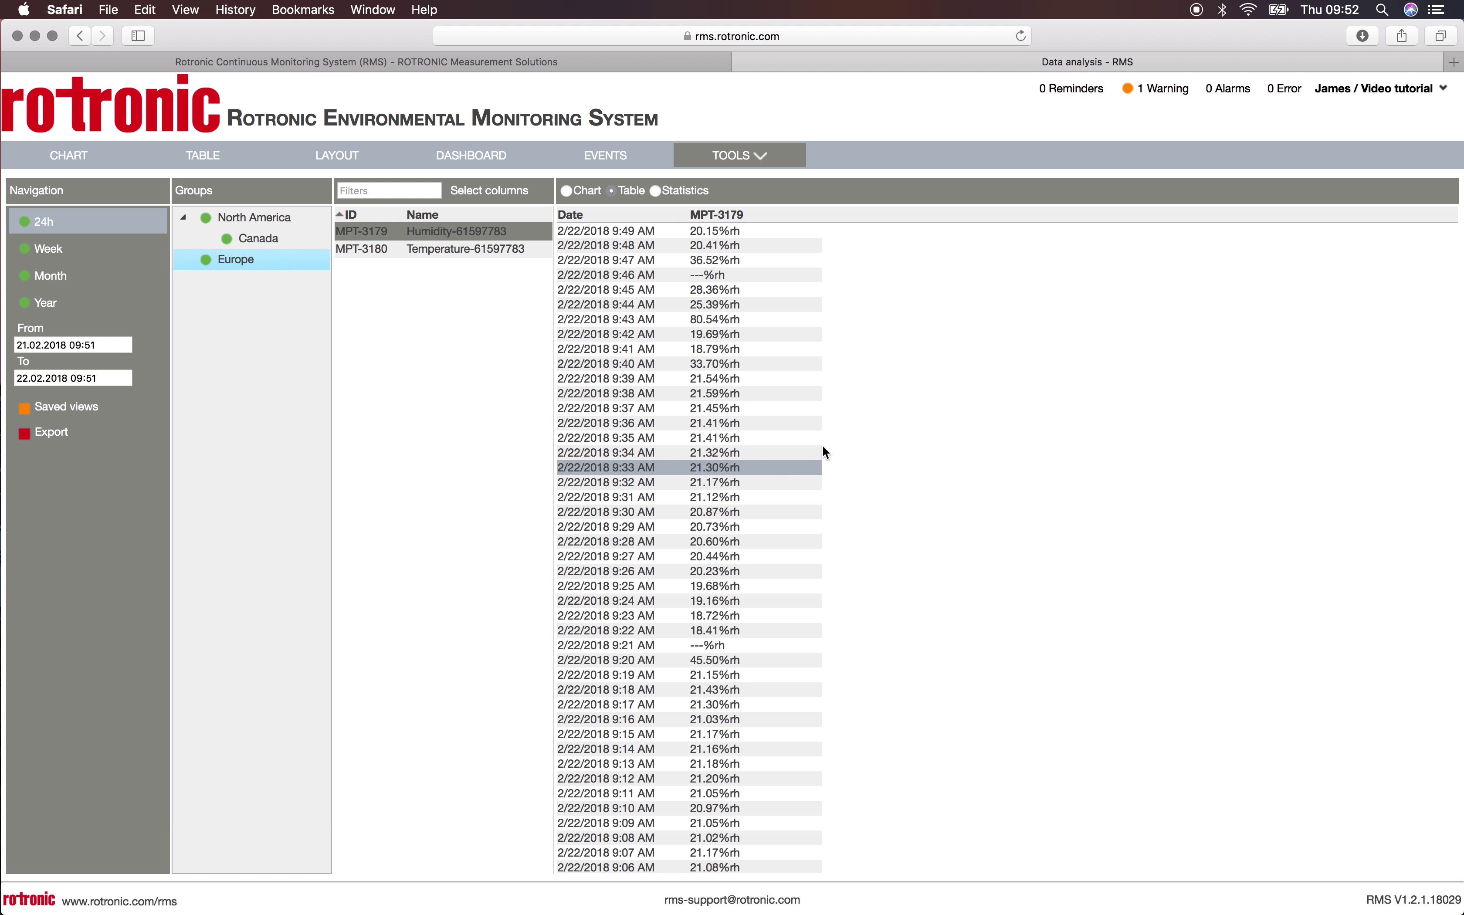
click(658, 193)
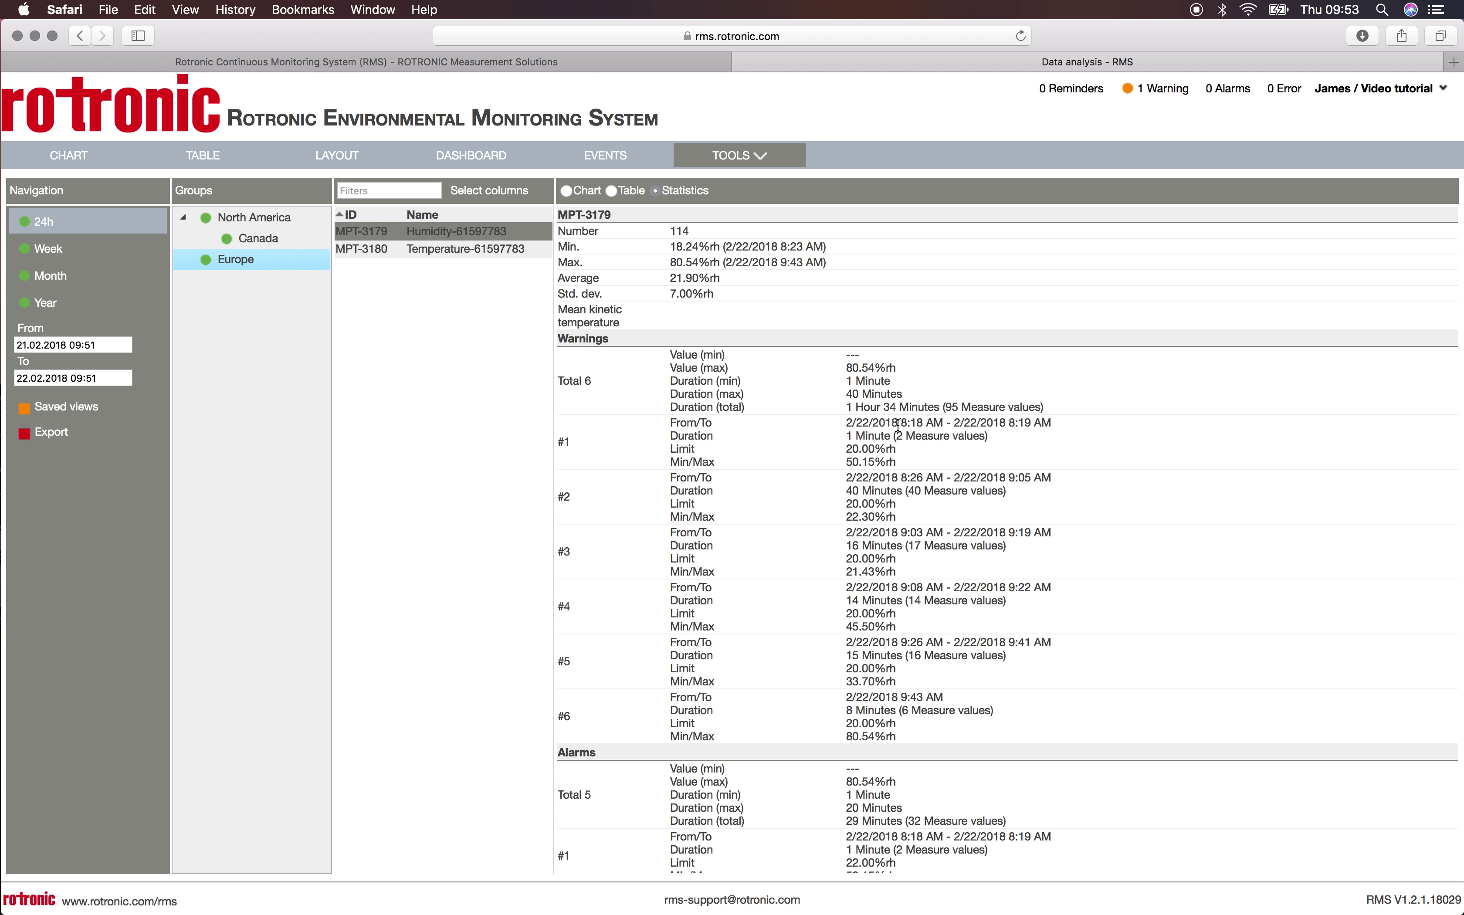
scroll(900, 426, down, 2)
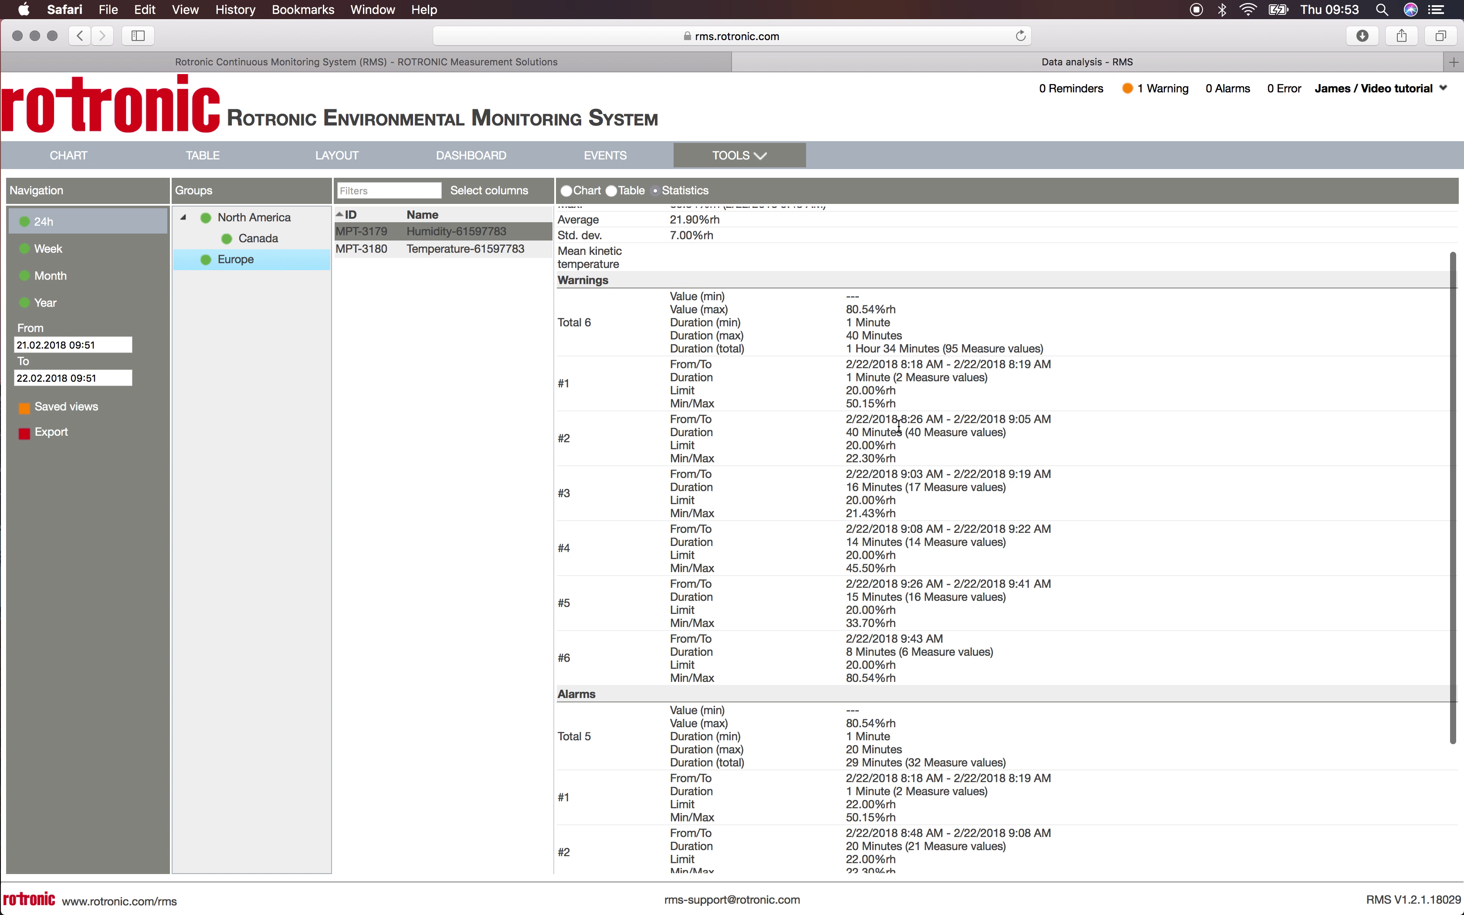
scroll(899, 425, down, 6)
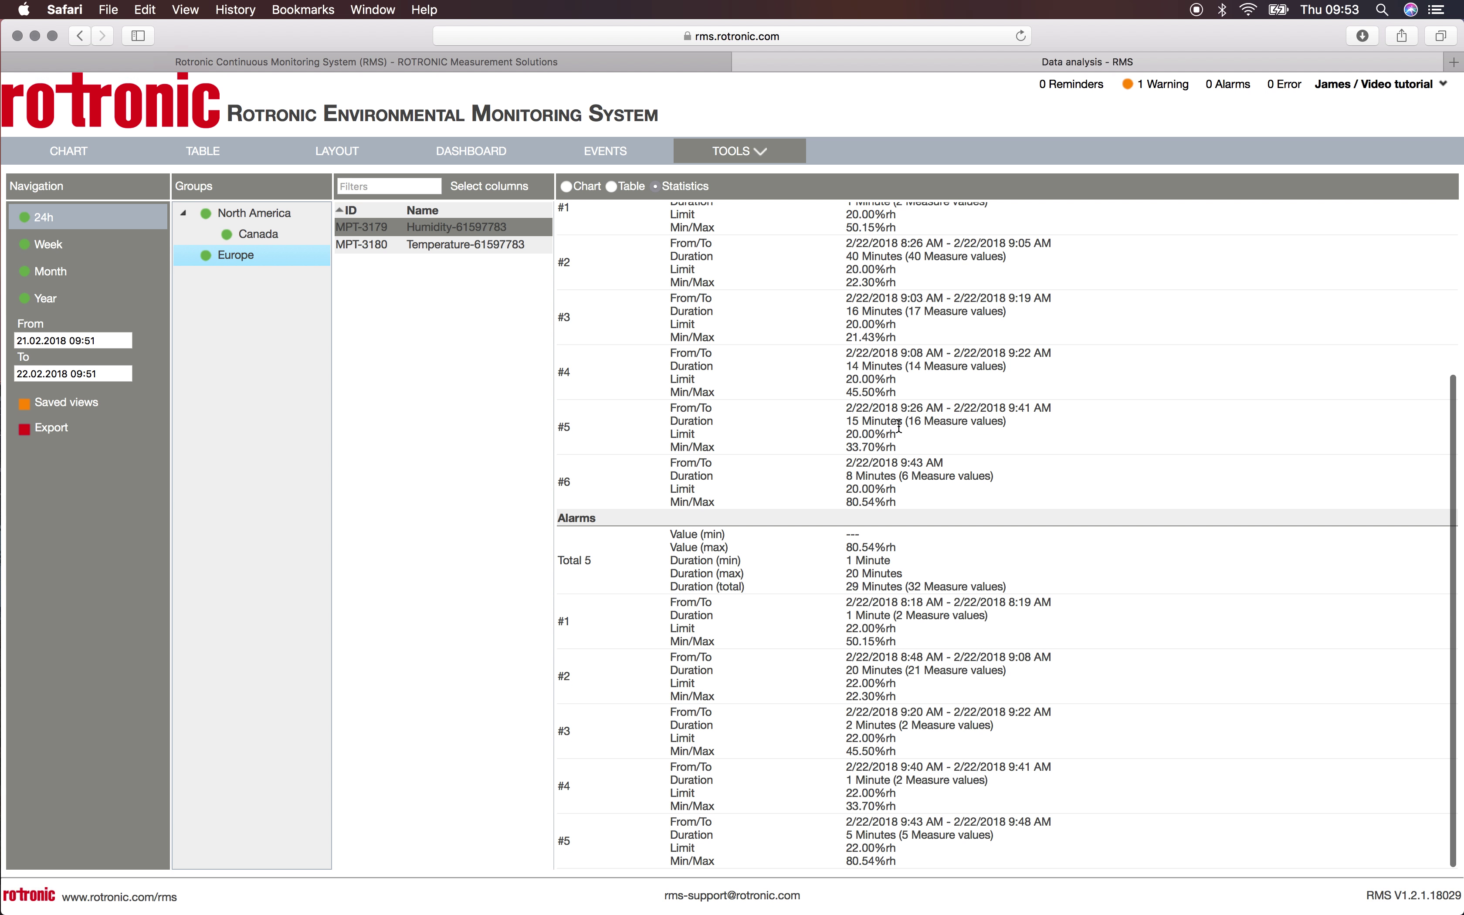
scroll(901, 433, up, 8)
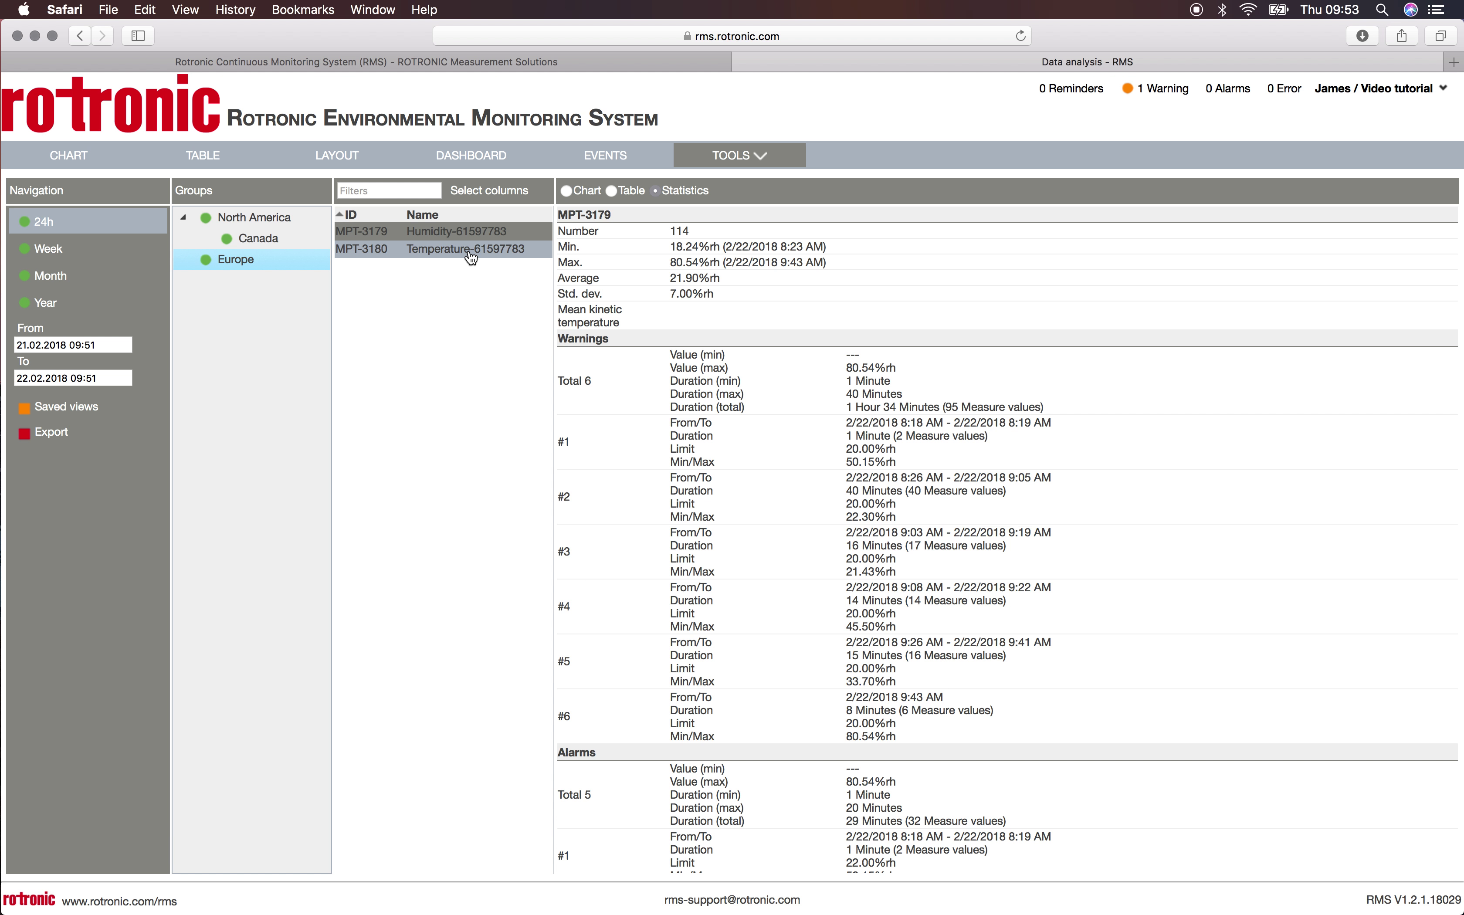
Step: Chart the temperature and humidity measuring points of the Europe group together
click(565, 191)
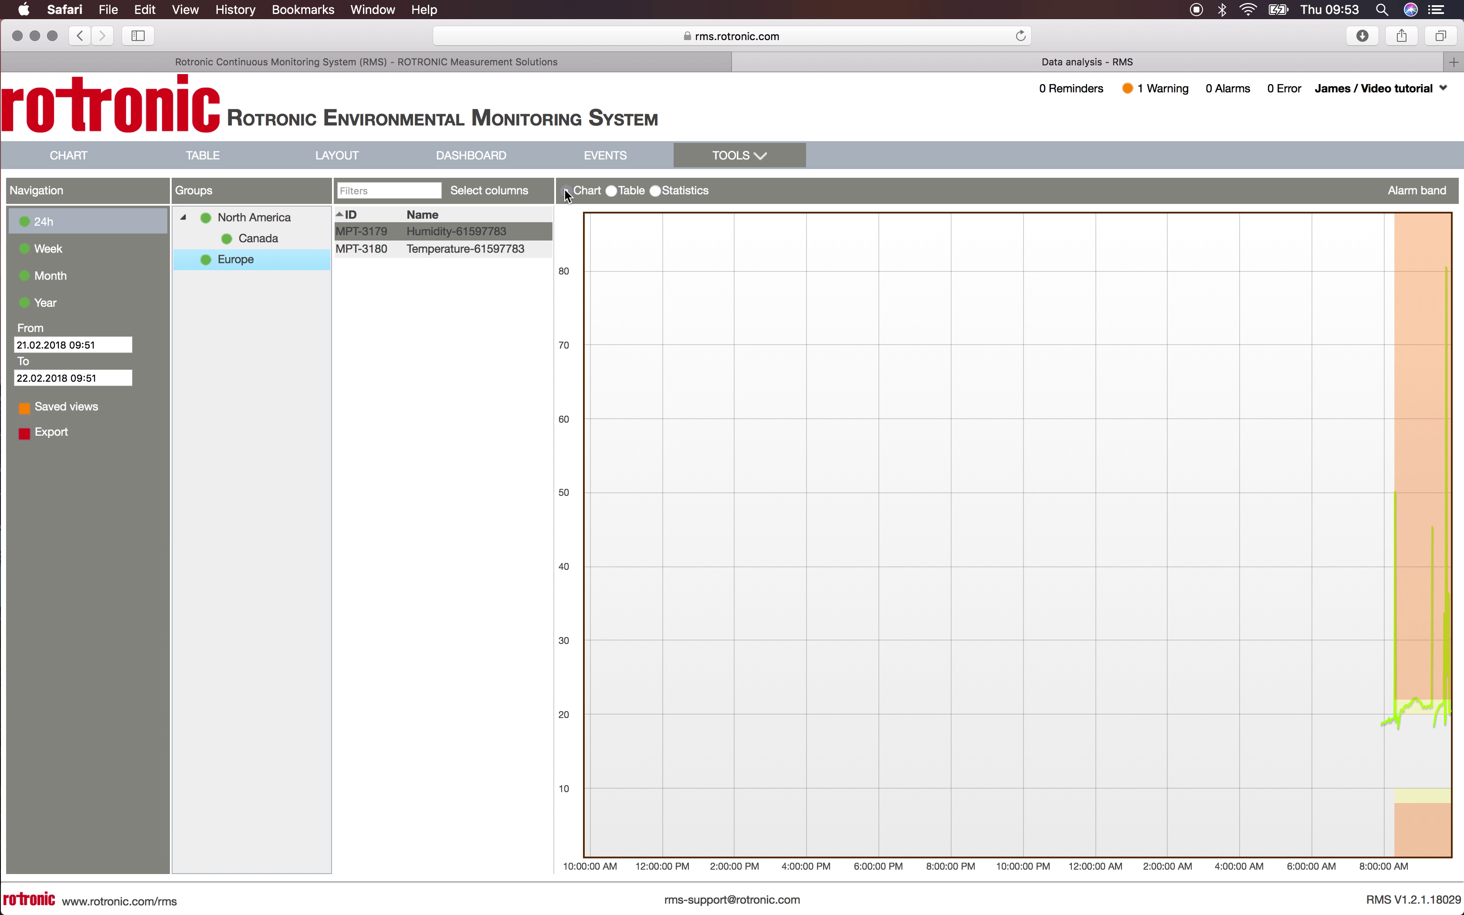
click(489, 261)
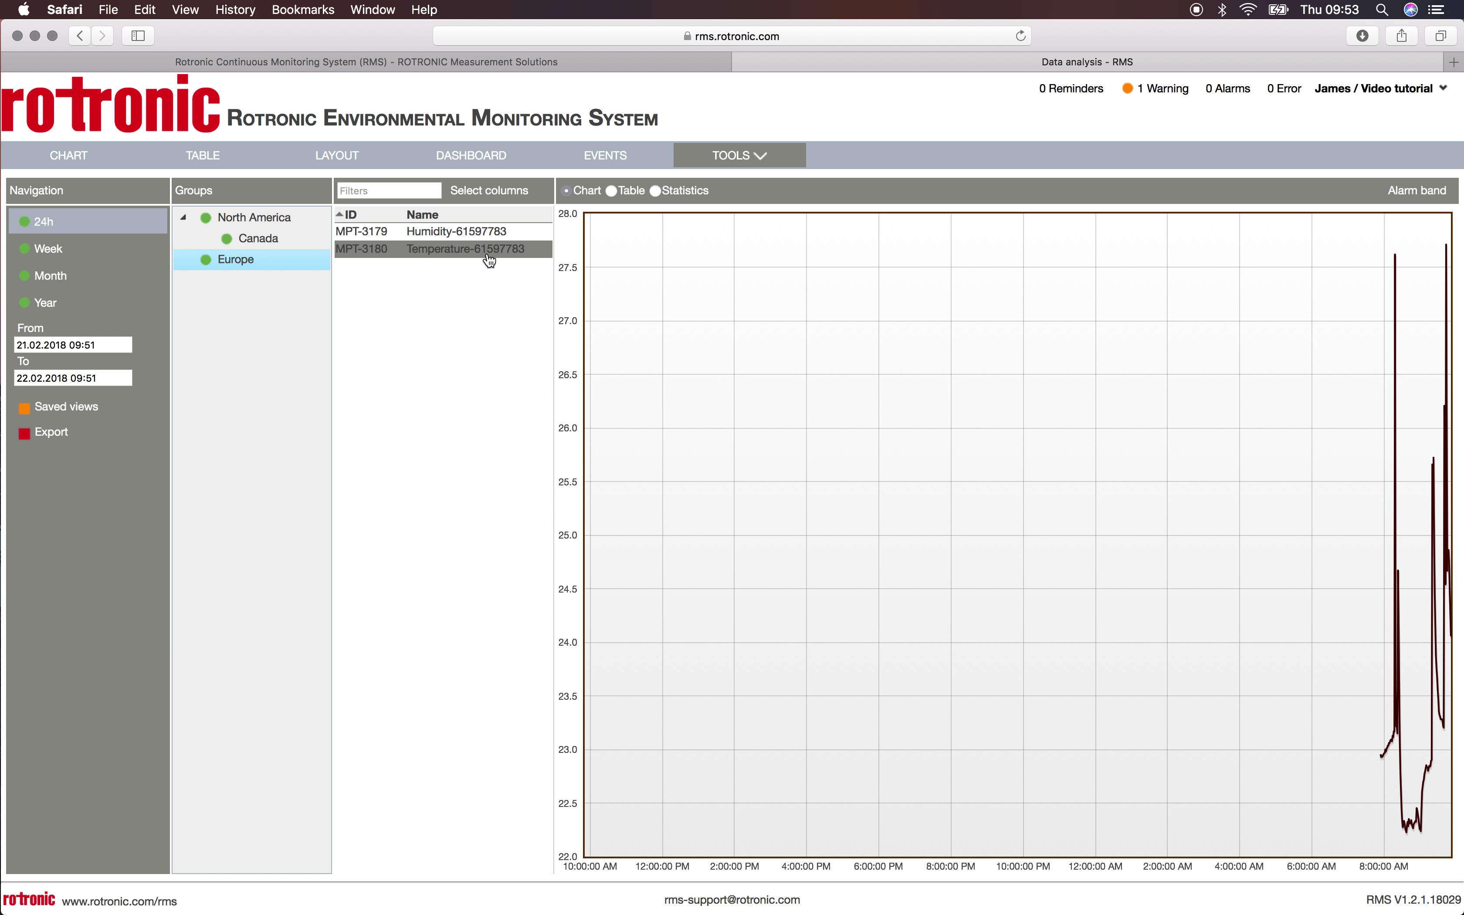
shift+click(489, 233)
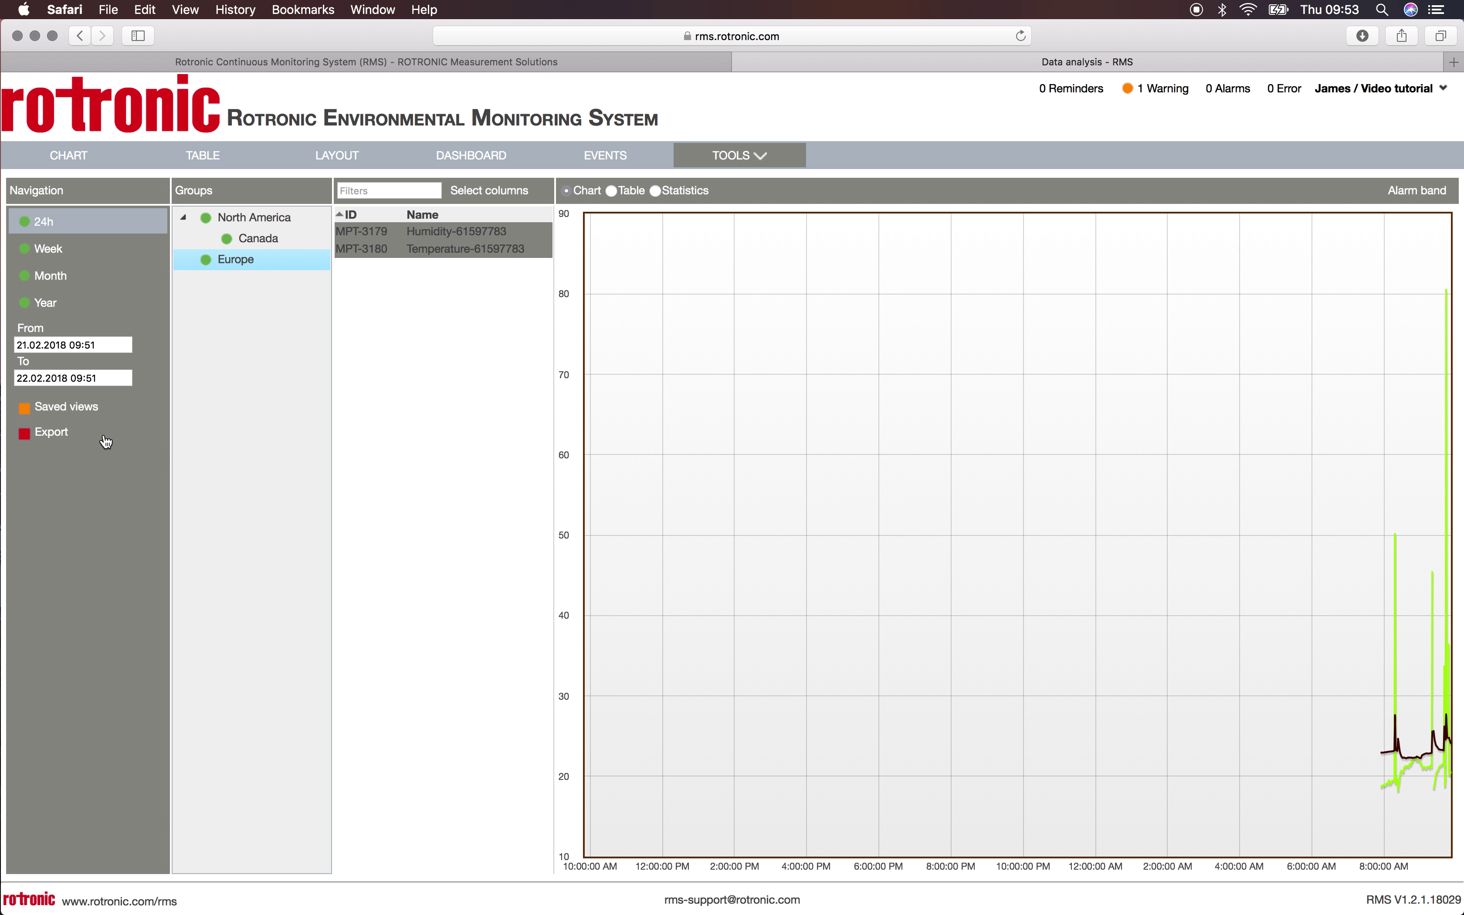
Step: Save the current combined chart as a view named "Video tutorial 24h Europe"
click(64, 411)
click(70, 437)
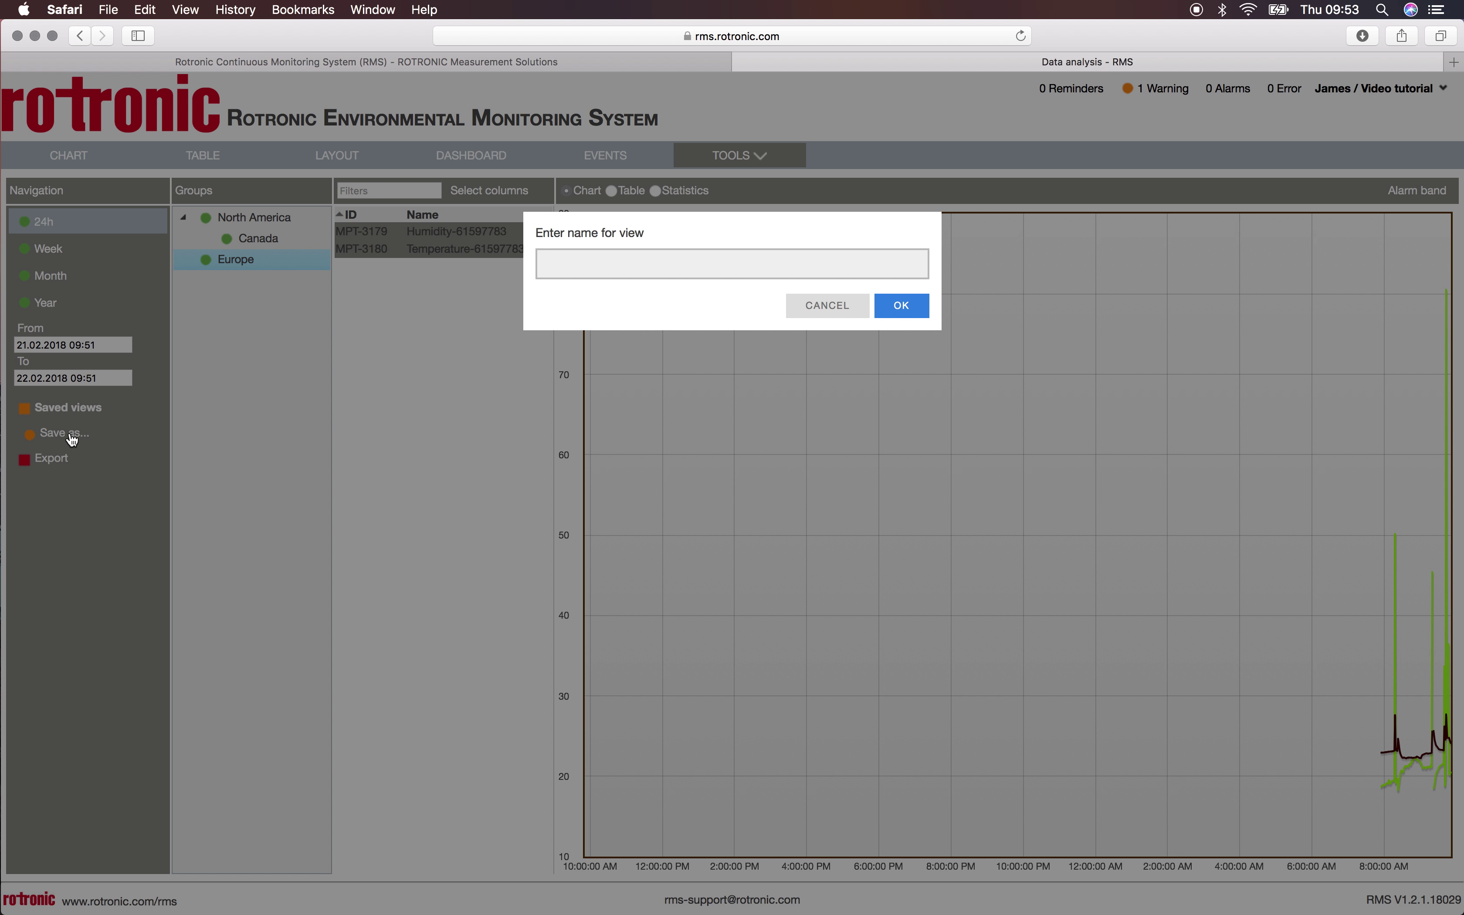
text(Vitu)
key(BackSpace)
key(BackSpace)
text(deo tutorial 24h Europe)
click(912, 317)
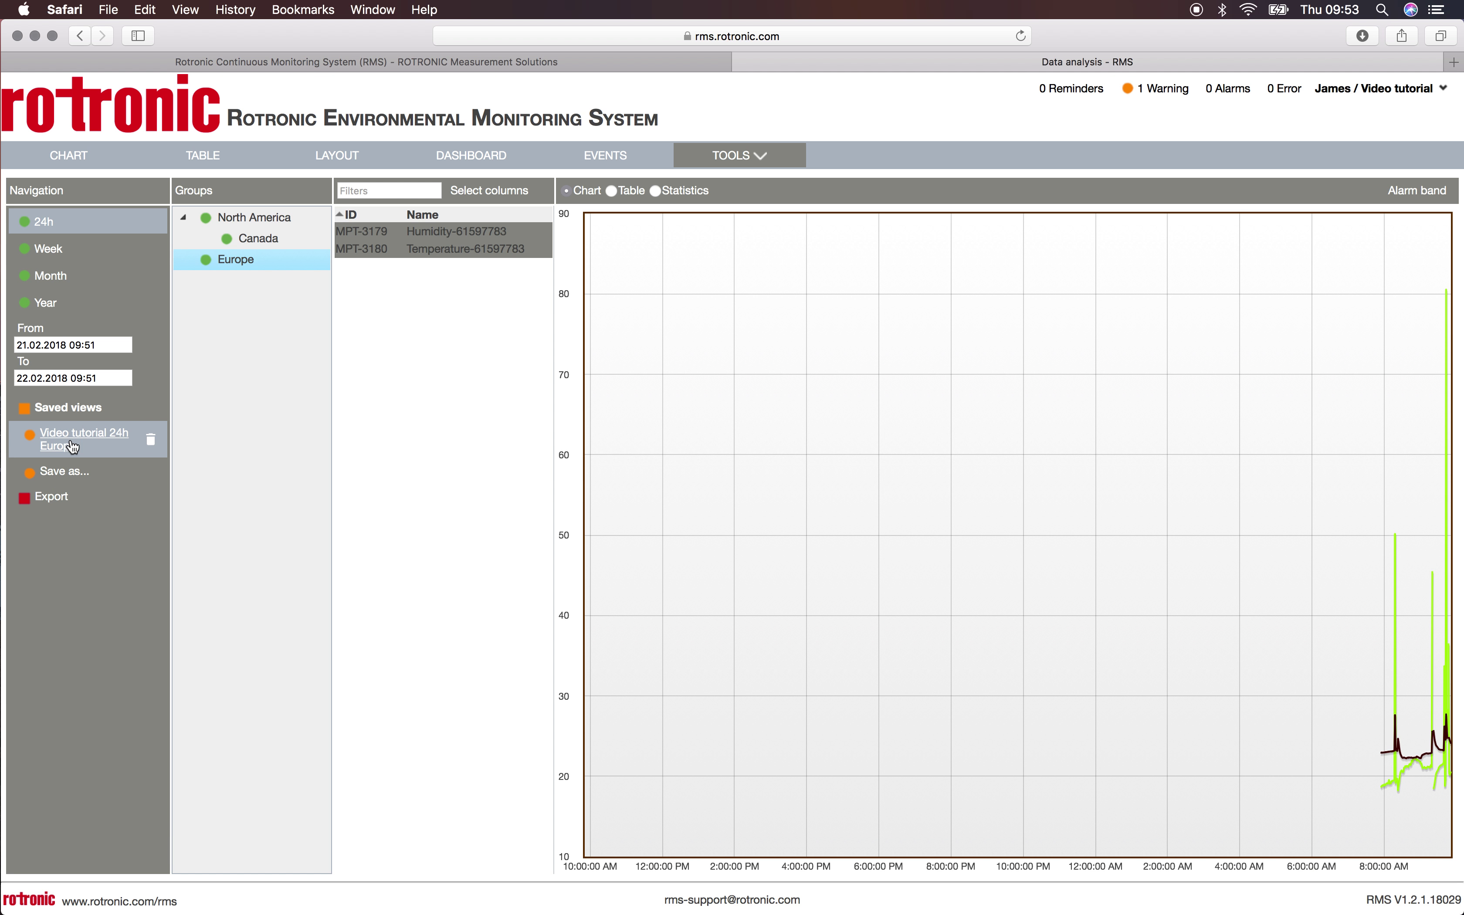
Step: Export a PDF report titled "Report 24h Europe" using the System report template
click(54, 501)
click(73, 552)
click(721, 285)
text(2)
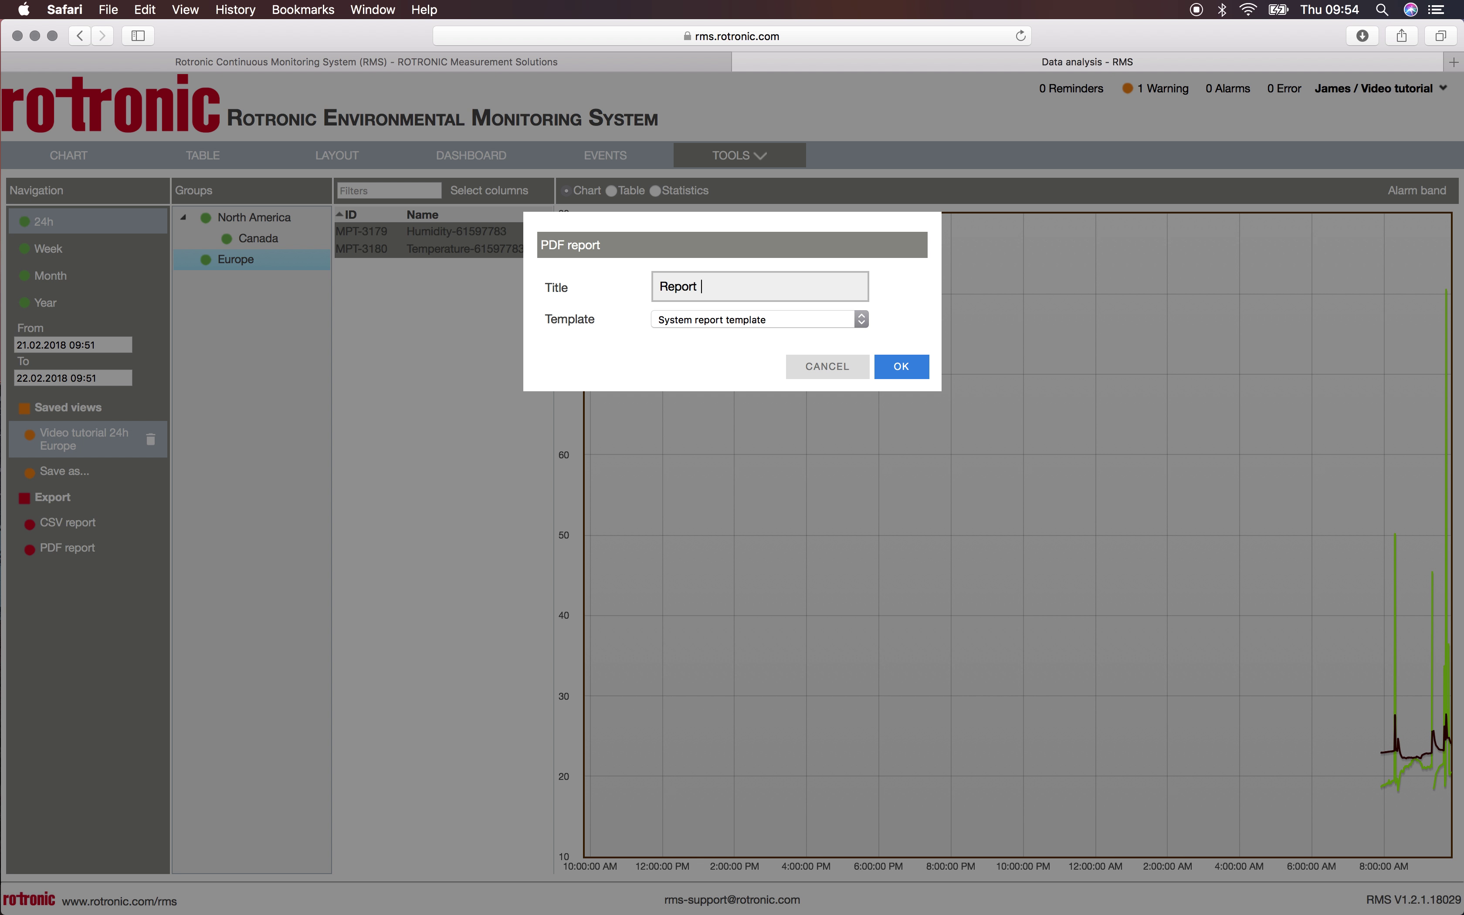
text(4h Europe)
click(770, 321)
click(777, 322)
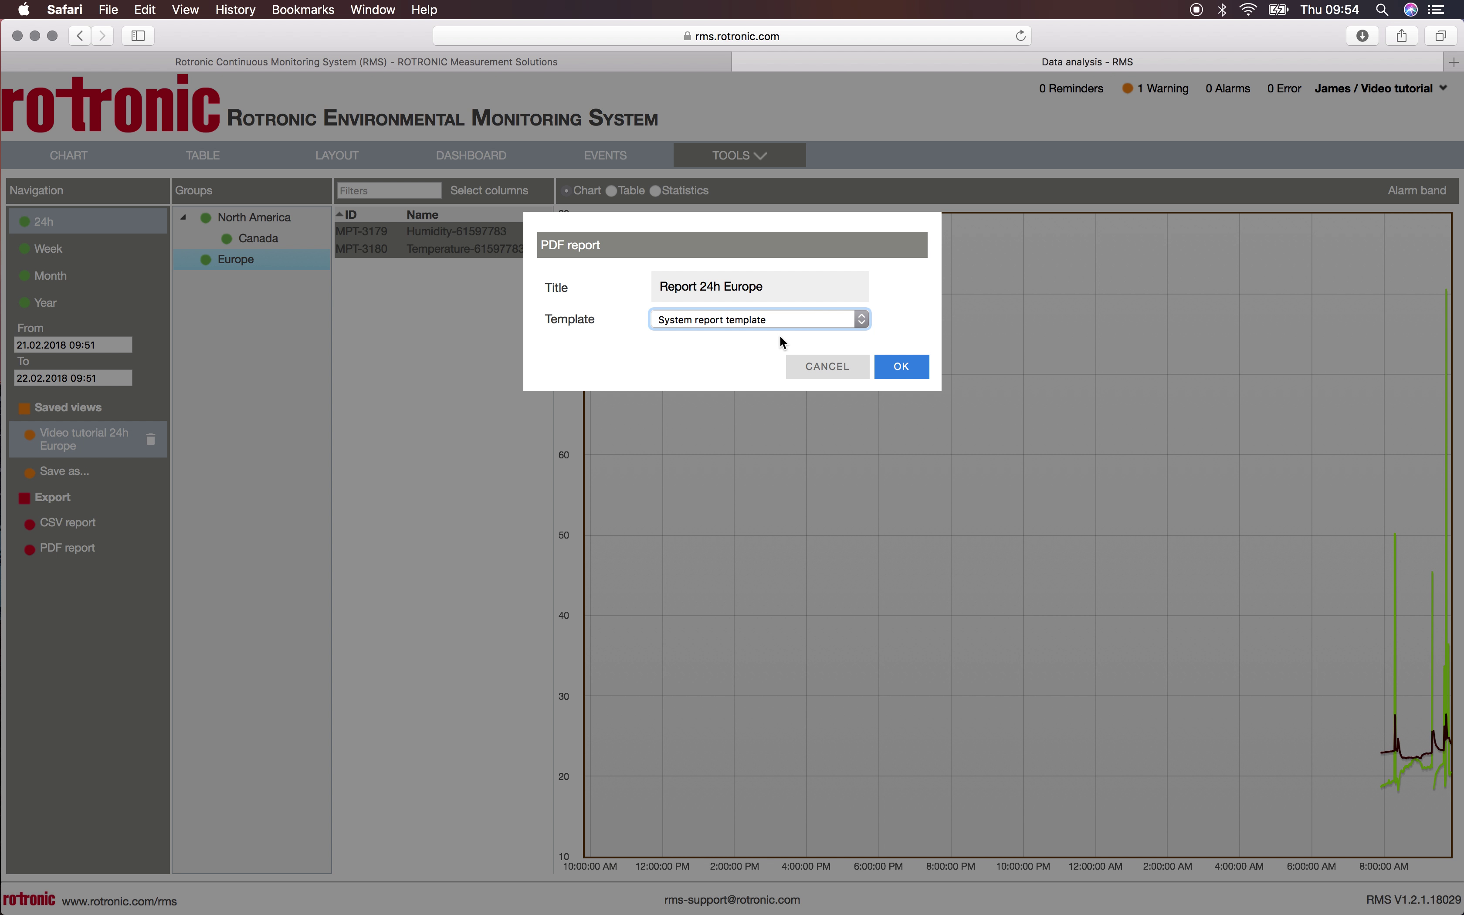
click(902, 369)
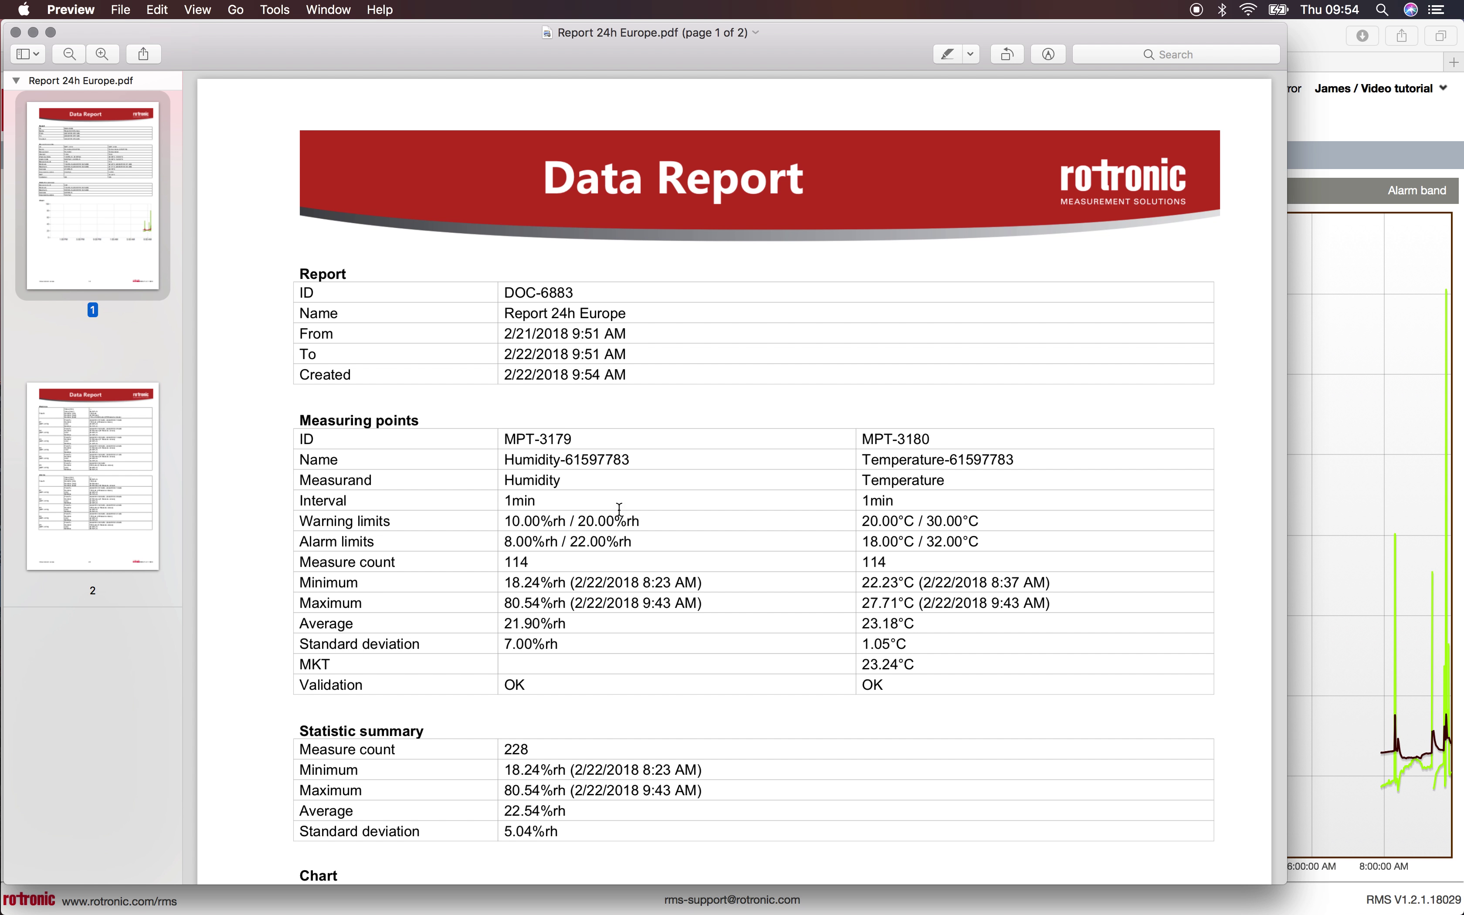
Step: Read through both pages of the PDF report, from measuring points and chart to warnings and alarms, and close it
scroll(683, 503, down, 3)
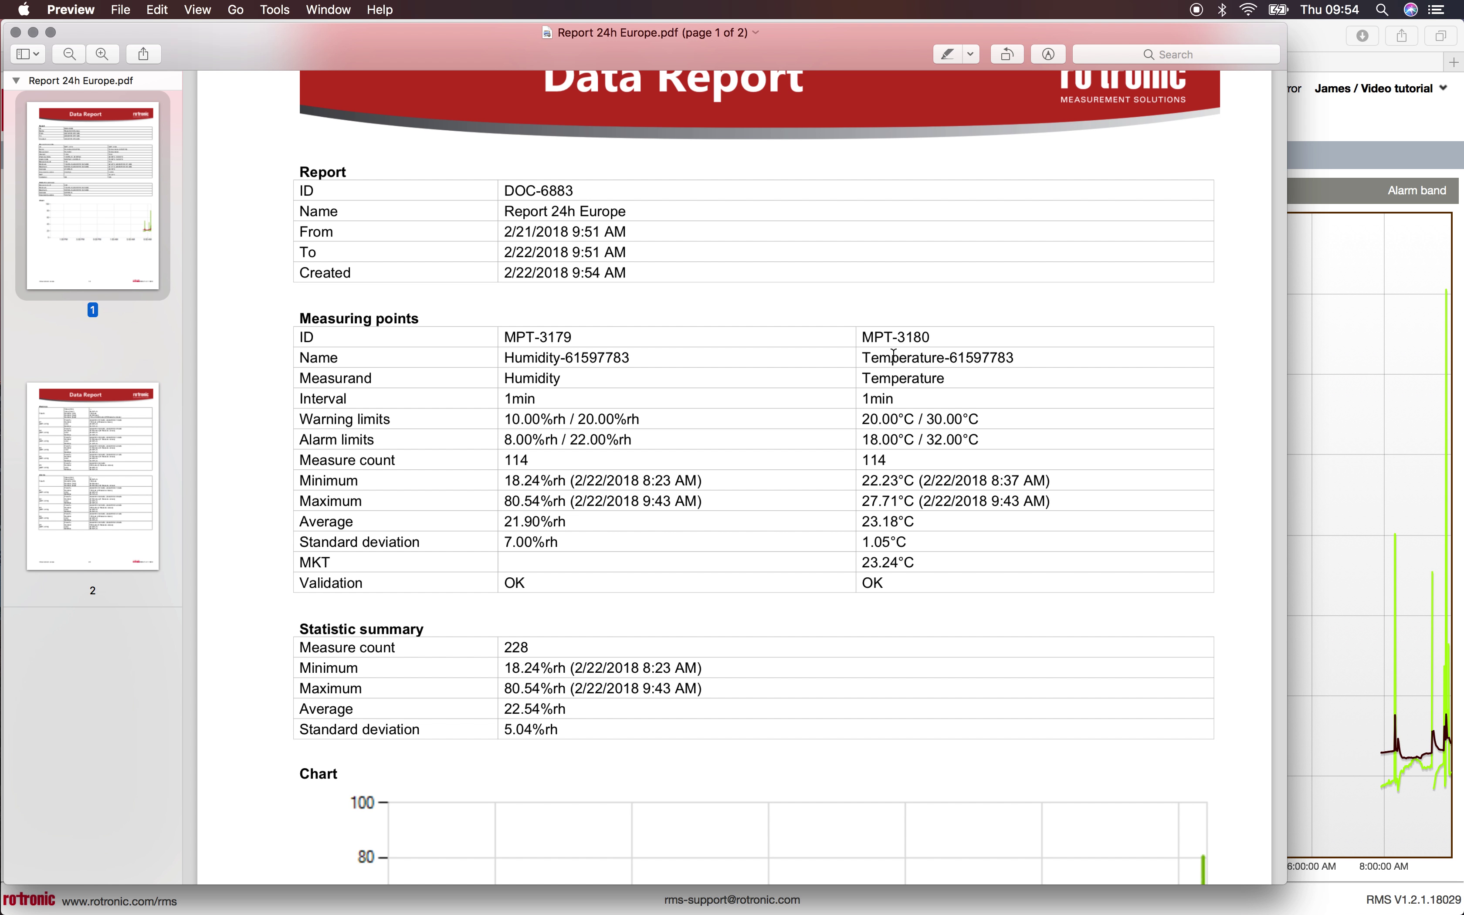
scroll(992, 526, down, 4)
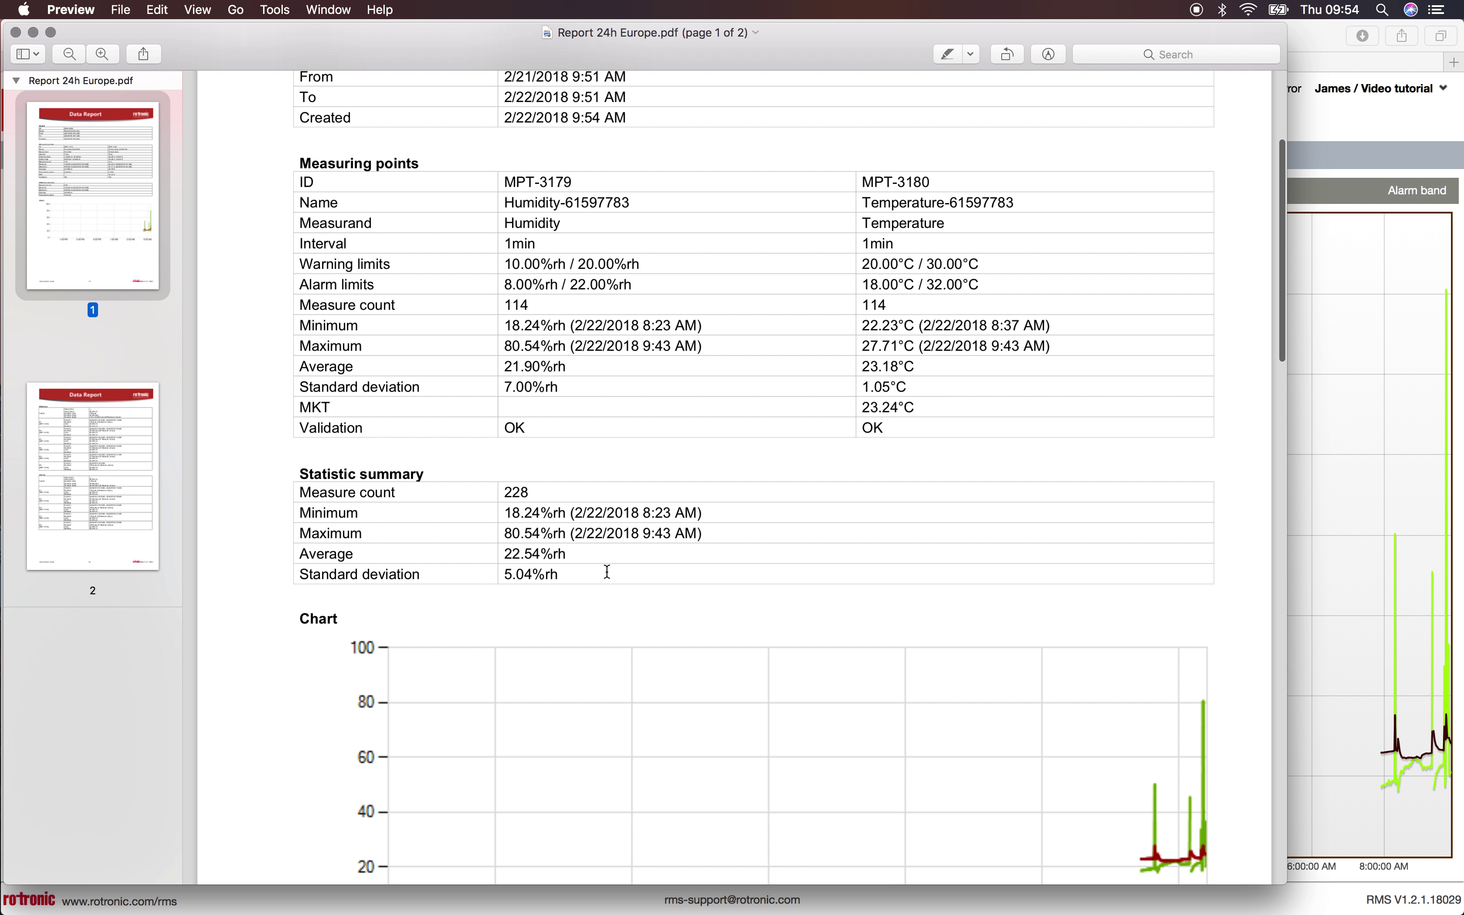
scroll(608, 572, down, 10)
scroll(608, 571, down, 15)
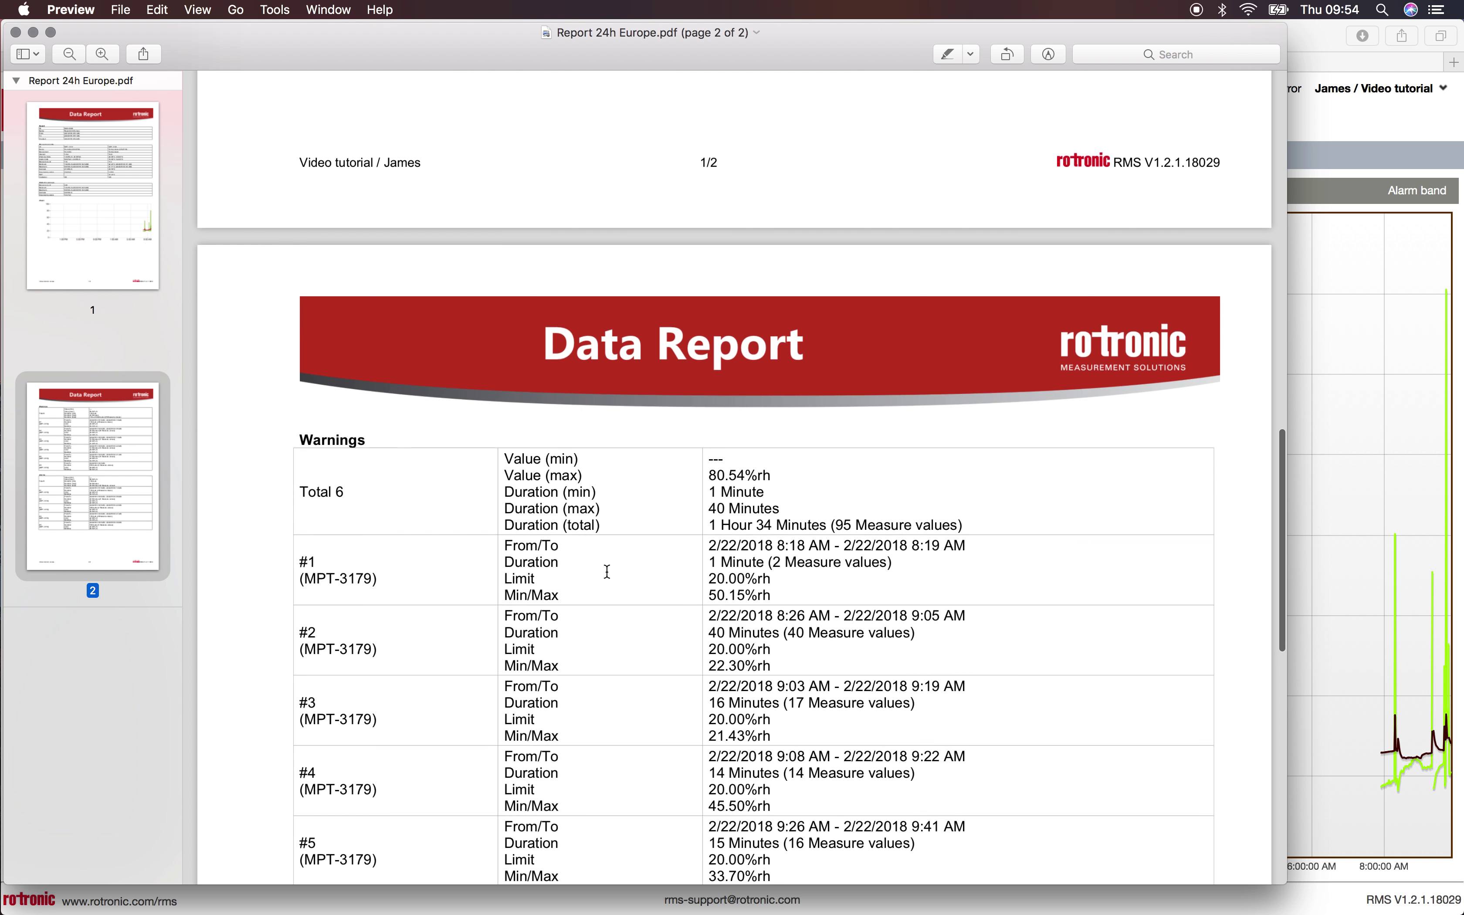
scroll(608, 572, down, 13)
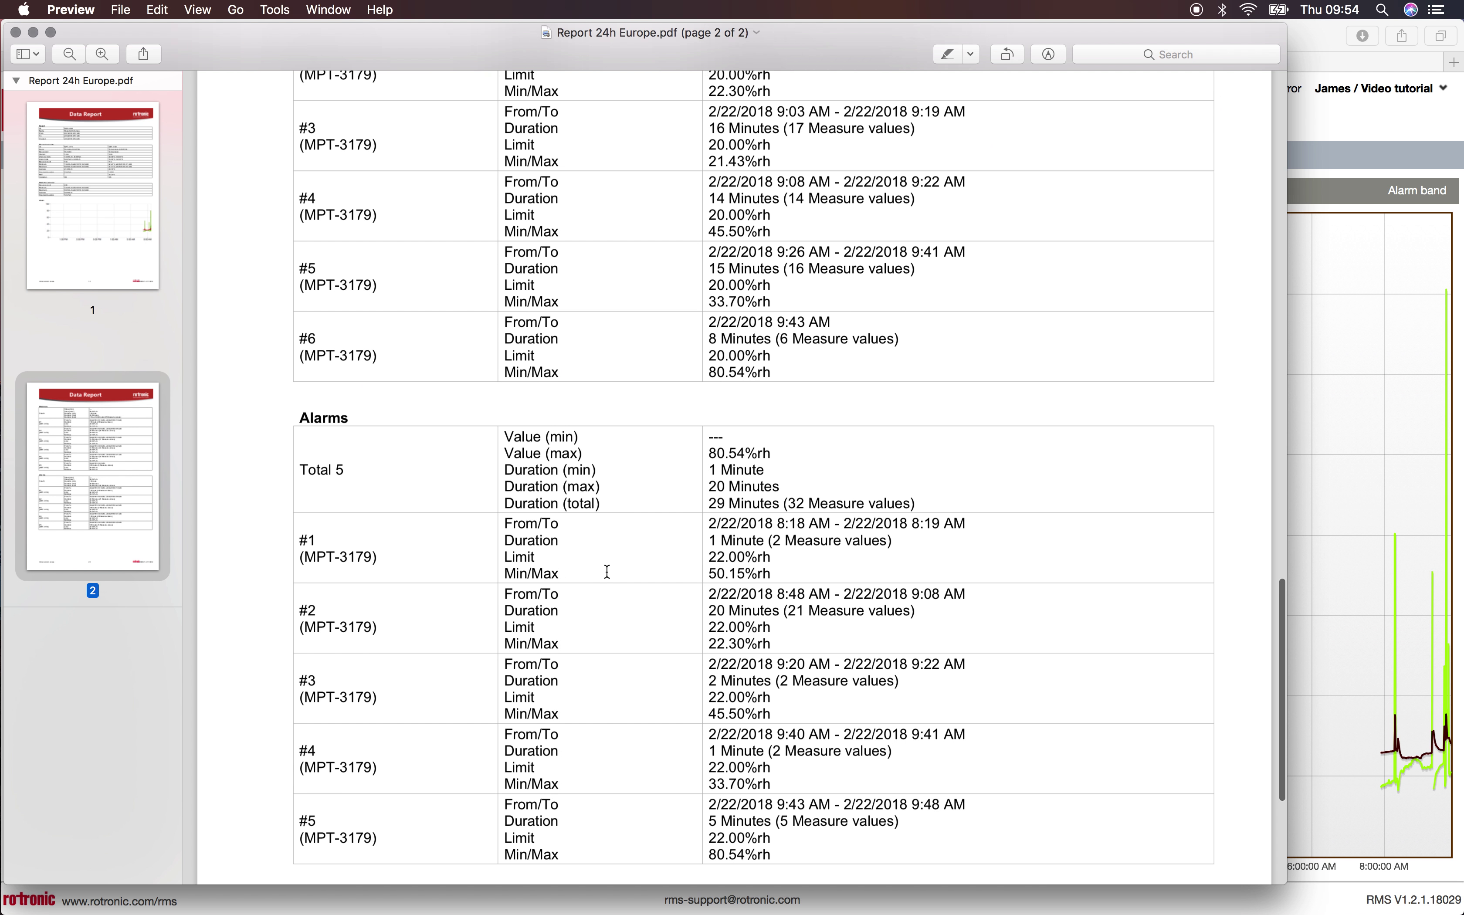
scroll(607, 572, down, 7)
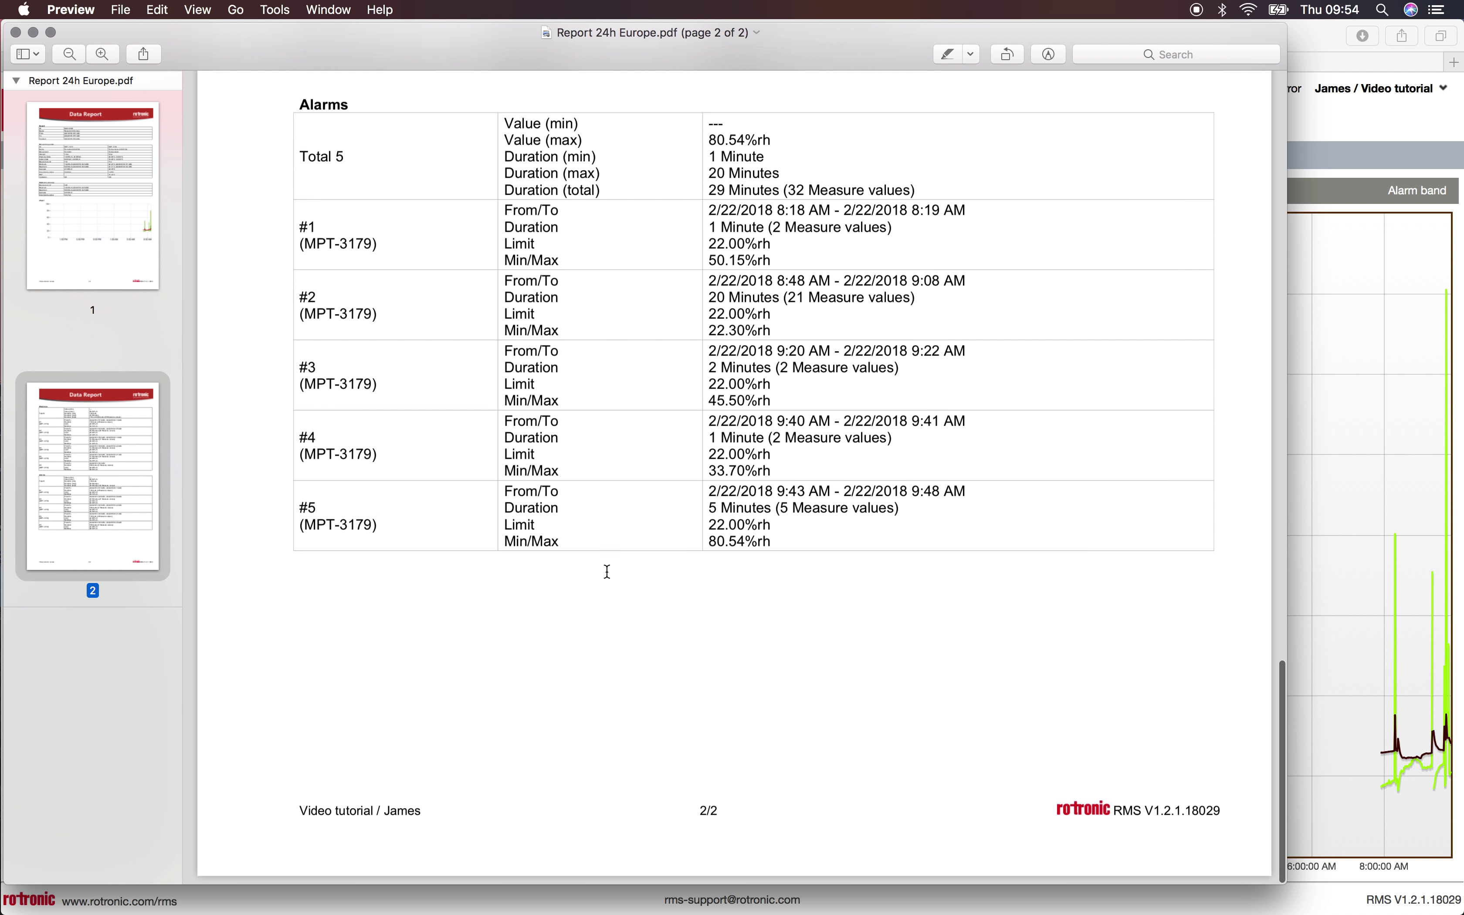
scroll(608, 572, up, 20)
scroll(608, 572, up, 19)
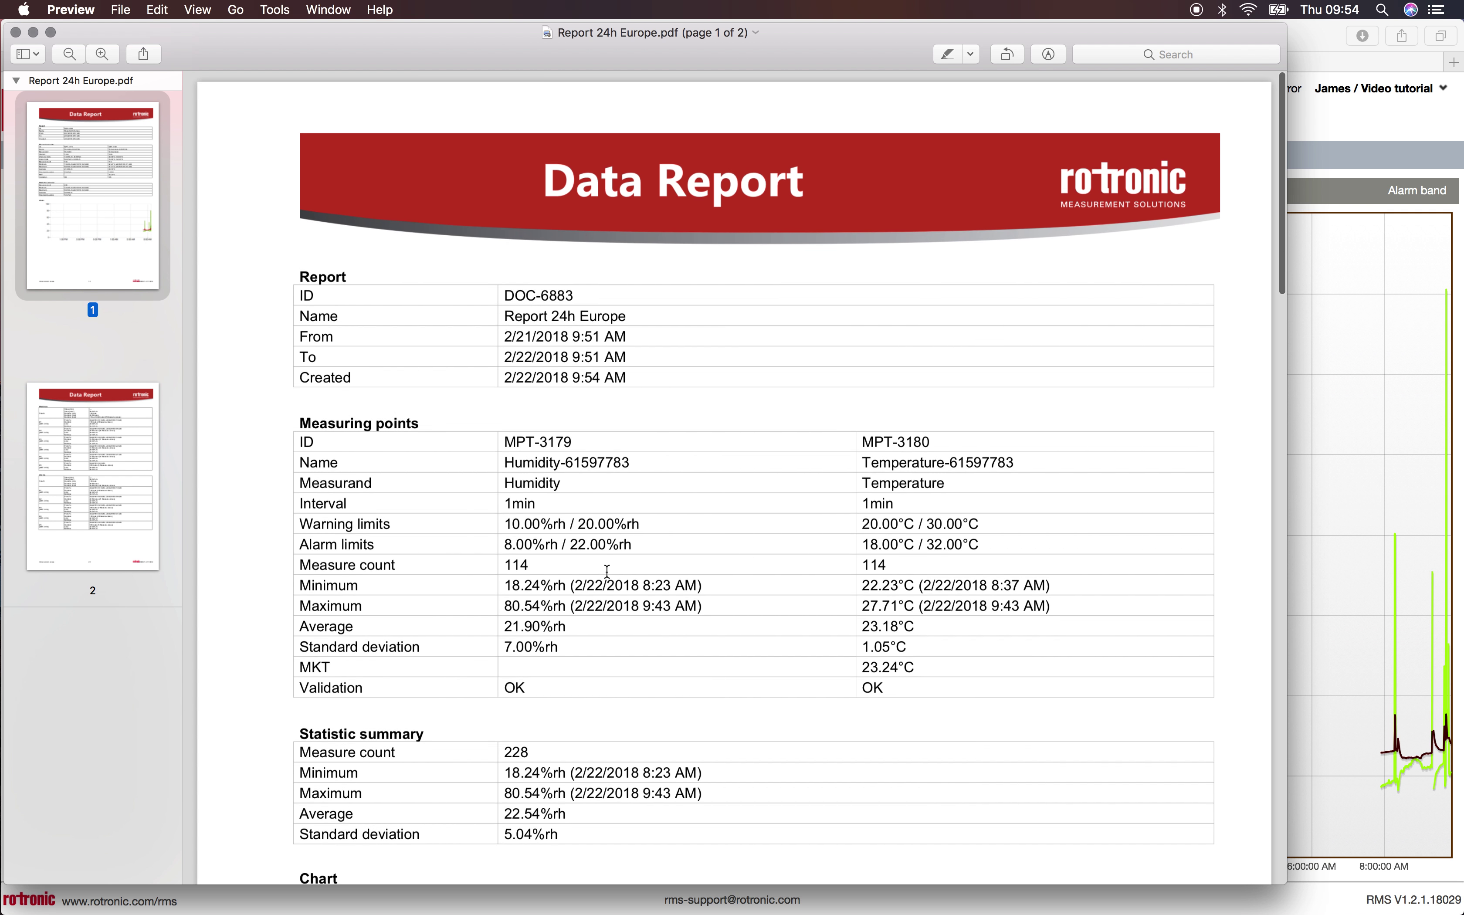
click(16, 32)
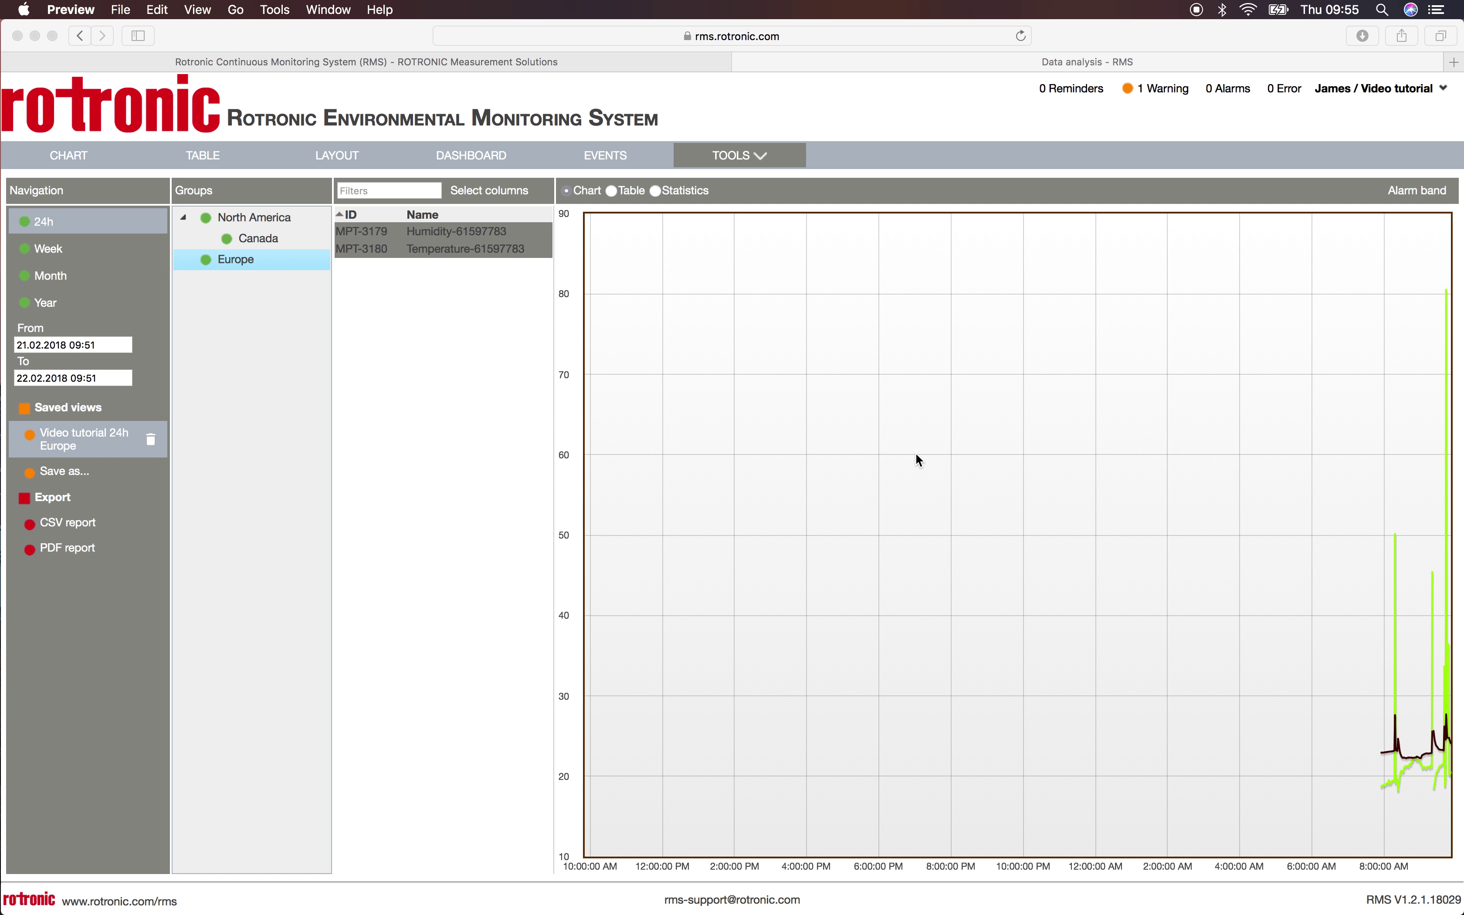